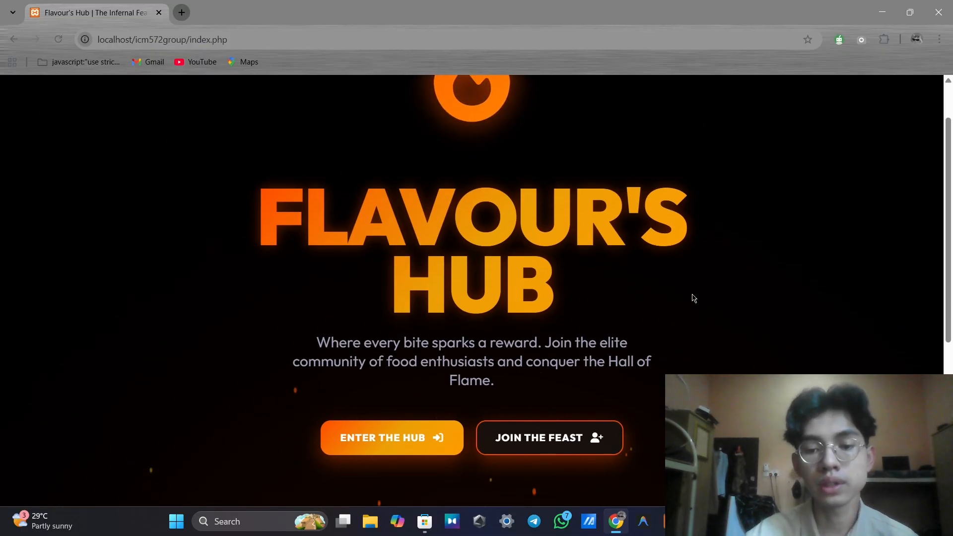
pyautogui.scroll(-1, 694, 298)
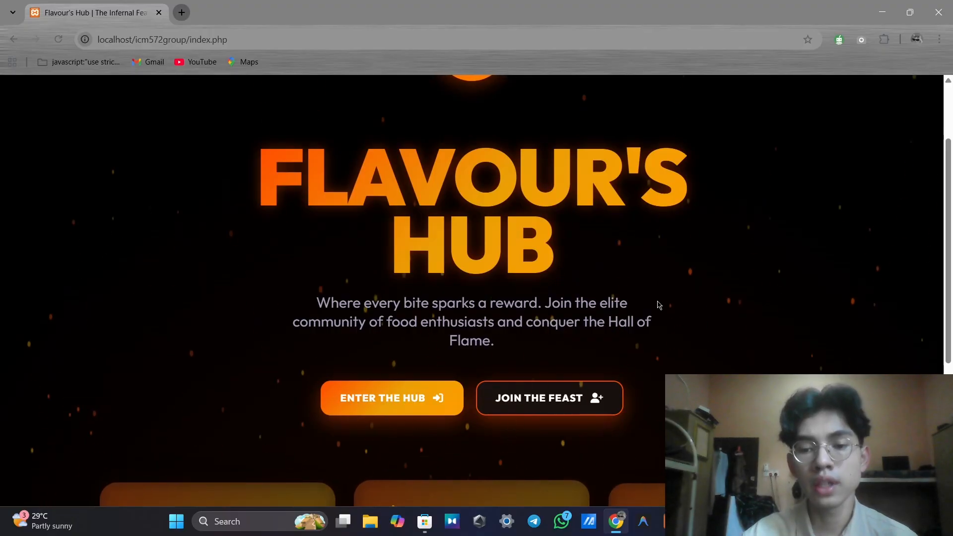
pyautogui.click(586, 389)
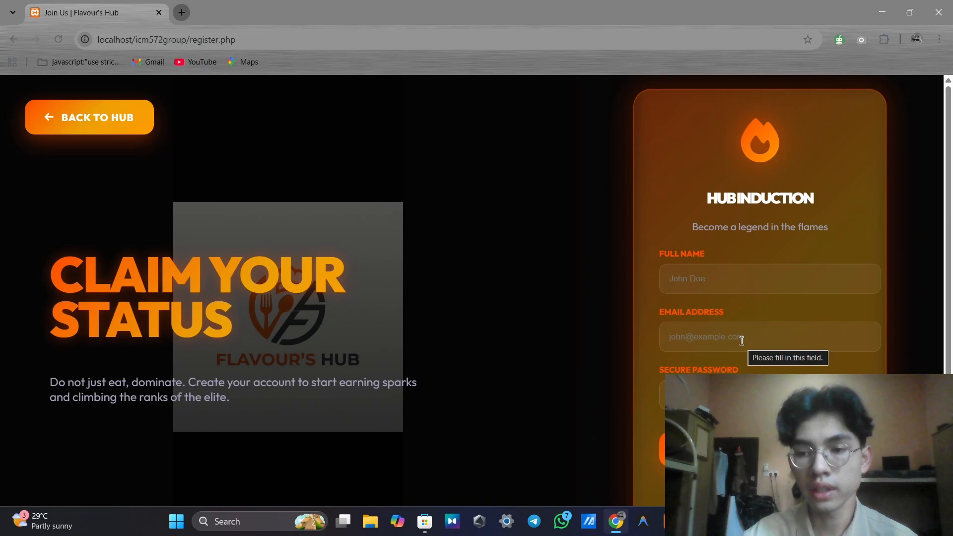
pyautogui.scroll(-1, 741, 339)
pyautogui.scroll(1, 741, 341)
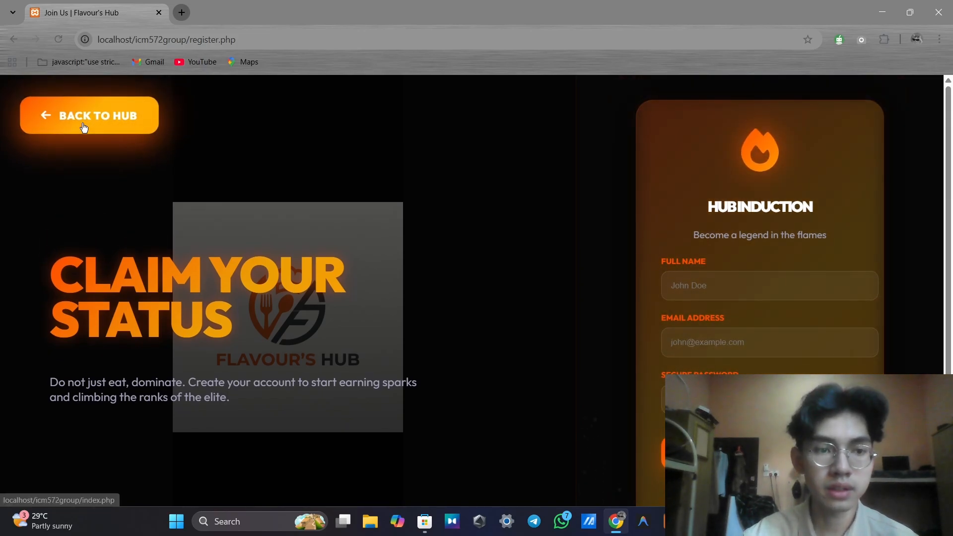
pyautogui.click(82, 124)
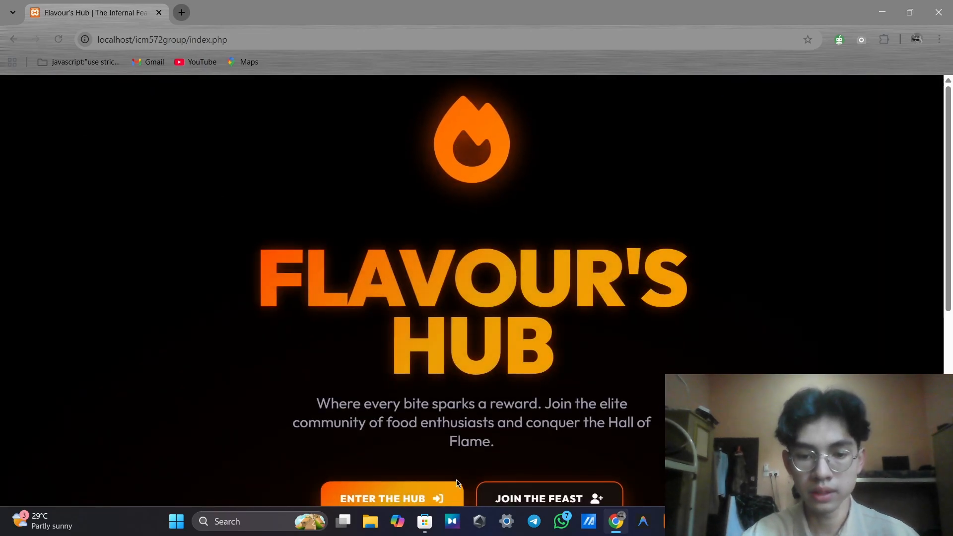
# Log in on the HUB ACCESS form with the member's email address and password
pyautogui.click(455, 487)
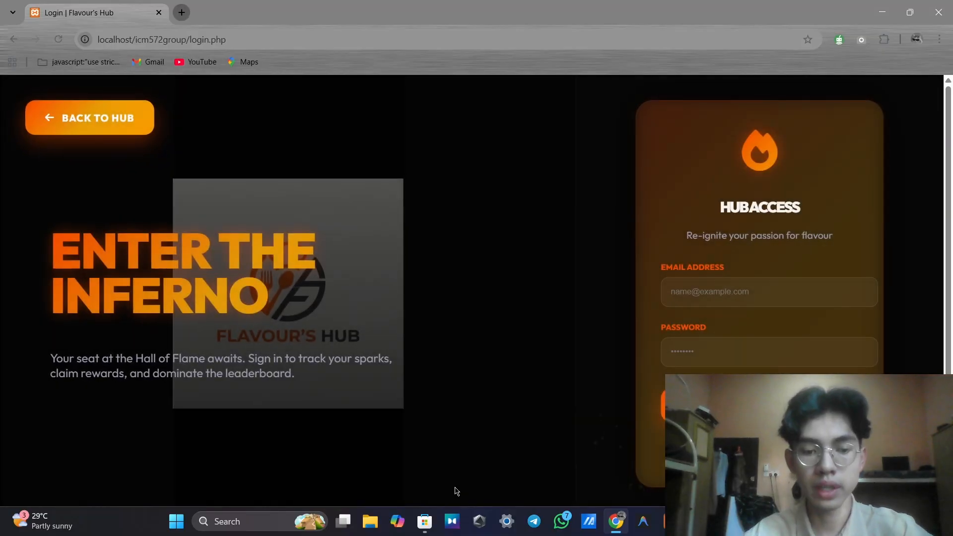
pyautogui.click(755, 293)
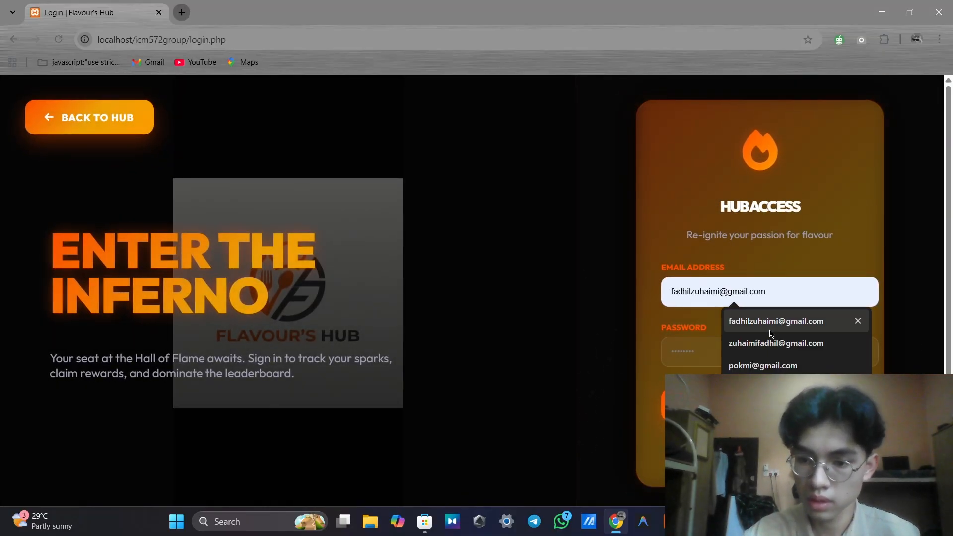
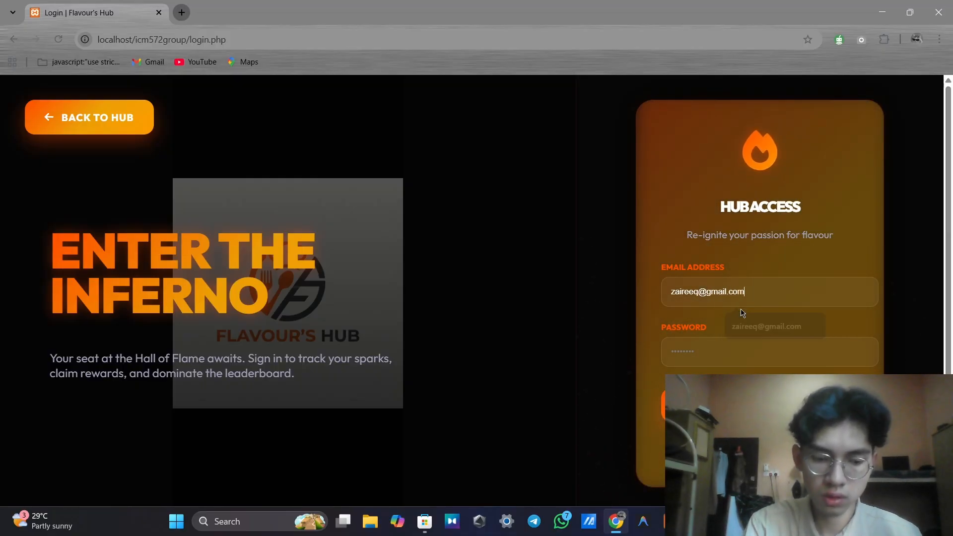
pyautogui.write('•')
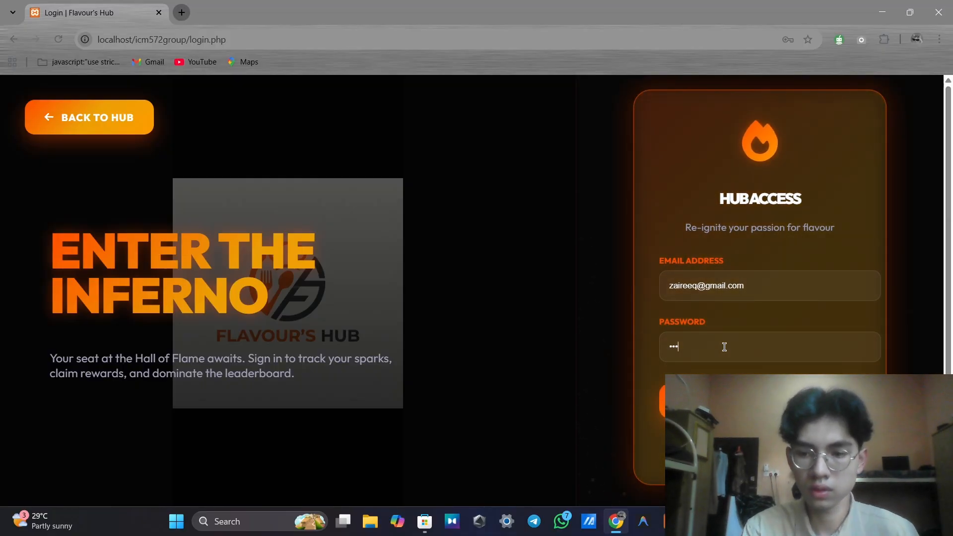
pyautogui.press('Return')
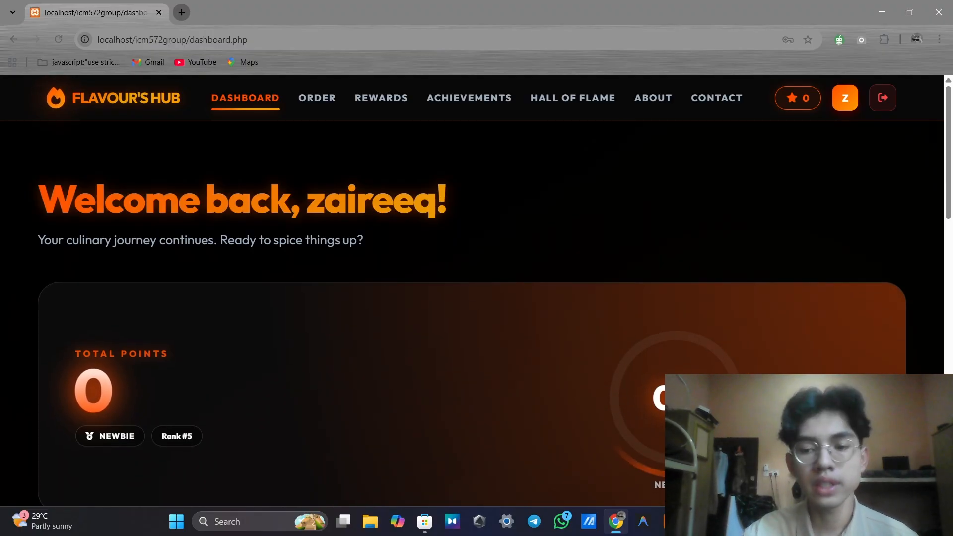
# Open the dashboard's Leaderboard card to view the Hall of Flame top members and points
pyautogui.scroll(-2, 477, 298)
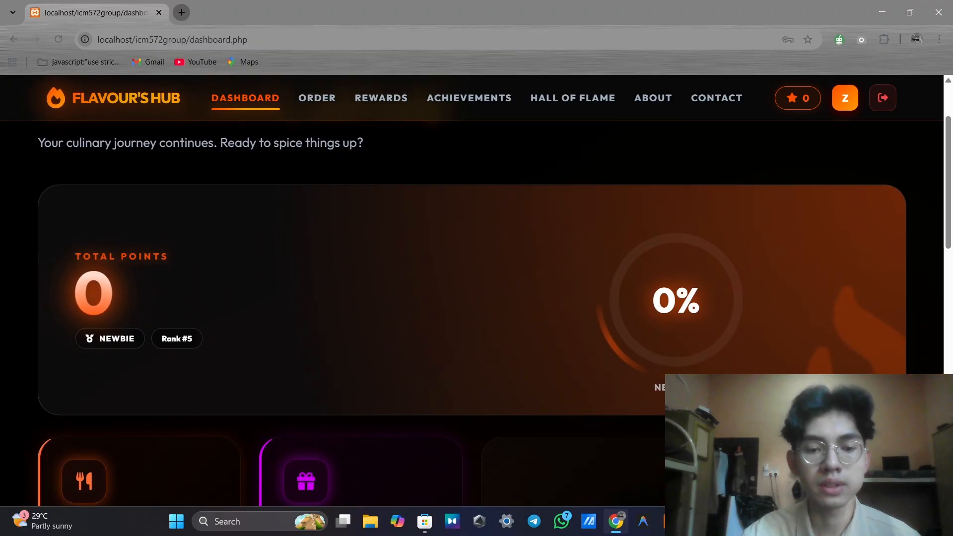
pyautogui.scroll(-5, 477, 298)
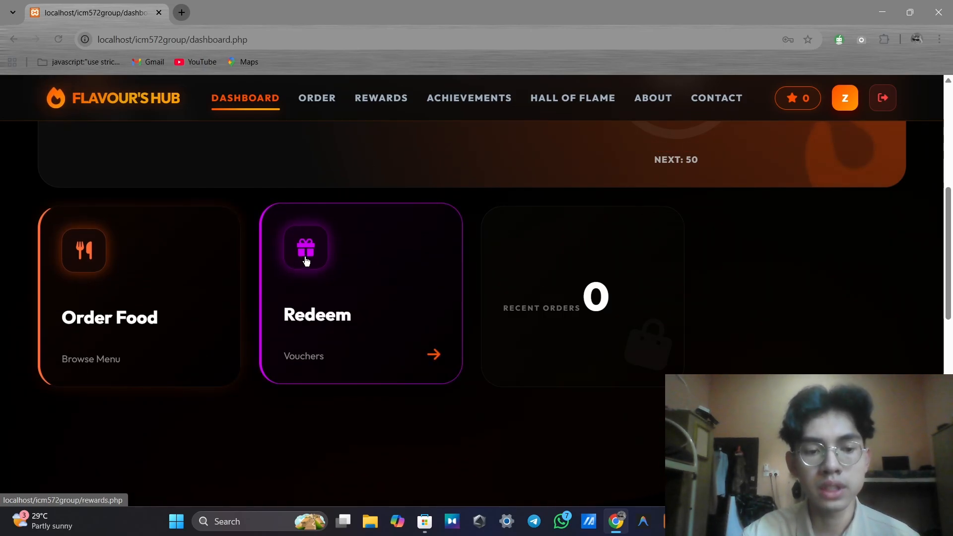
pyautogui.scroll(-3, 306, 261)
pyautogui.scroll(-1, 318, 263)
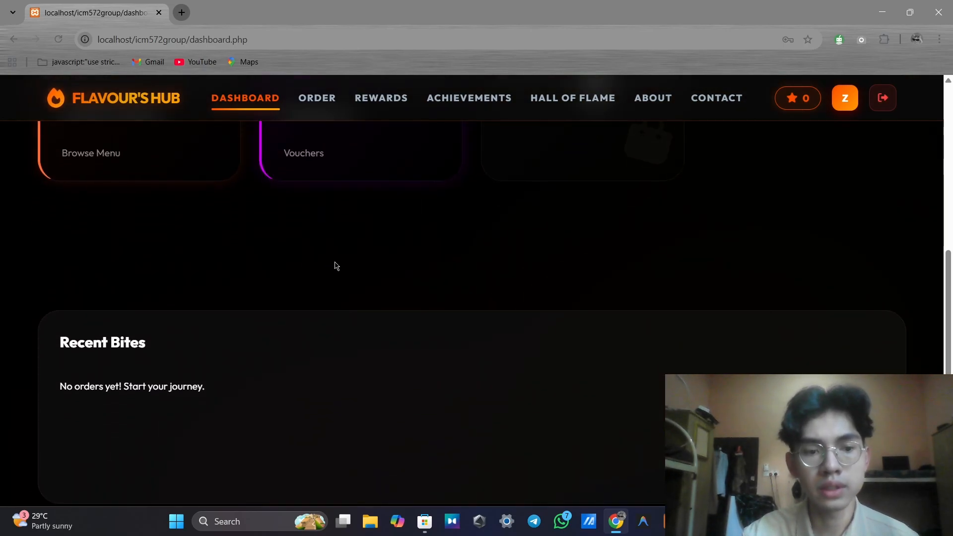
pyautogui.scroll(-2, 180, 348)
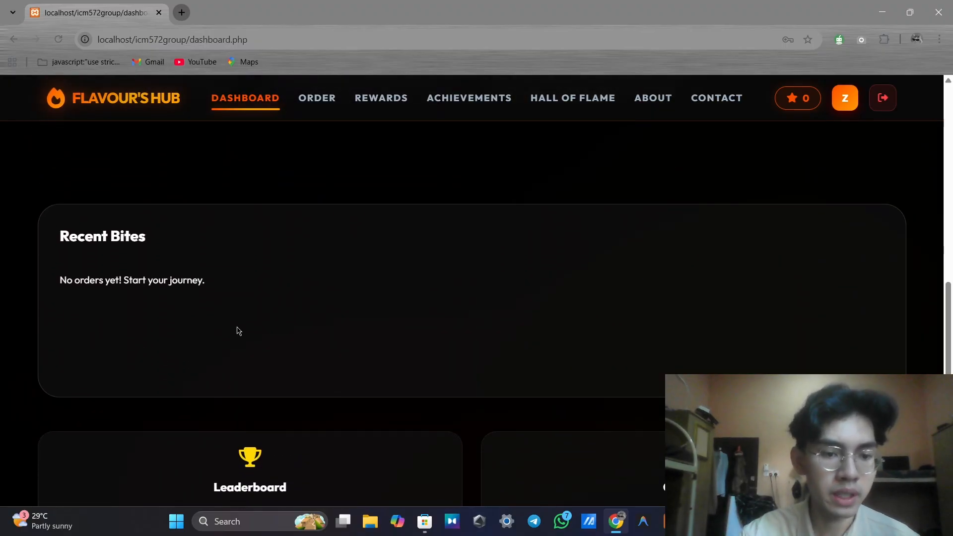
pyautogui.scroll(-5, 341, 318)
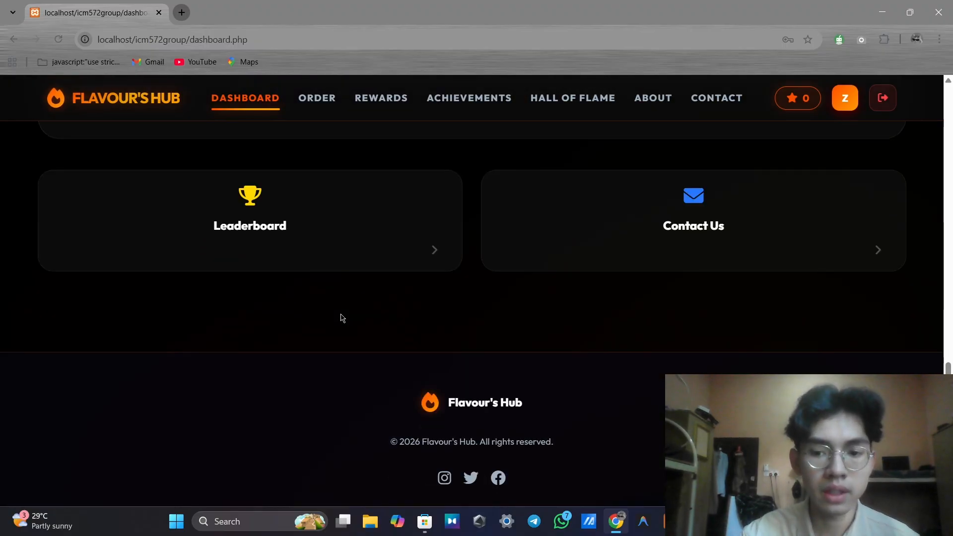
pyautogui.click(431, 211)
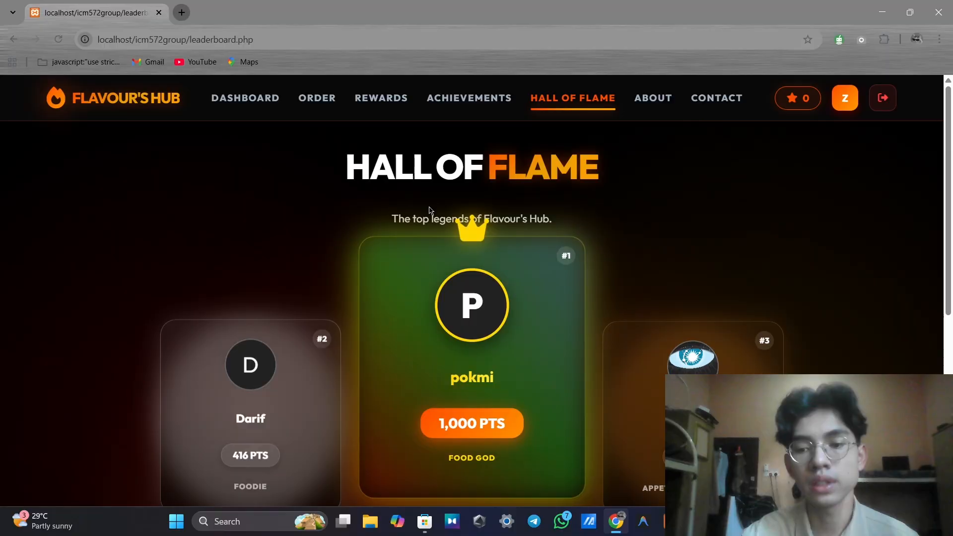
pyautogui.scroll(-2, 430, 211)
pyautogui.scroll(-3, 666, 234)
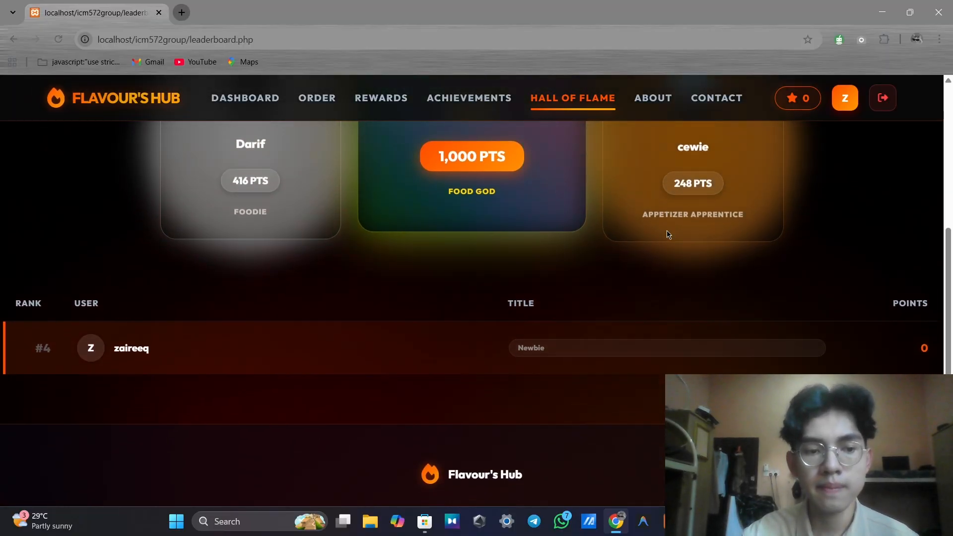
pyautogui.scroll(3, 667, 234)
pyautogui.scroll(3, 666, 233)
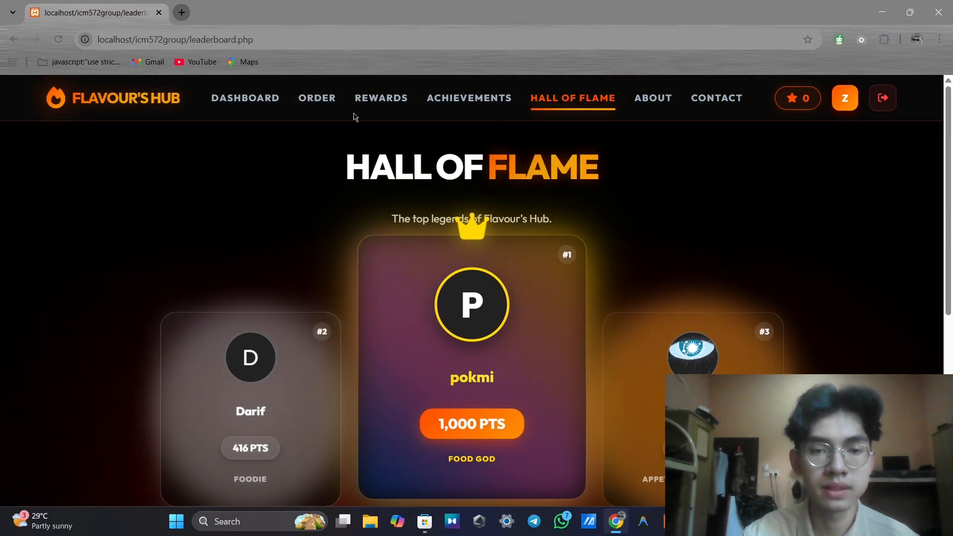
# Browse the pizza, pasta, drinks and dessert menus on the Order page, ending on burgers
pyautogui.click(321, 101)
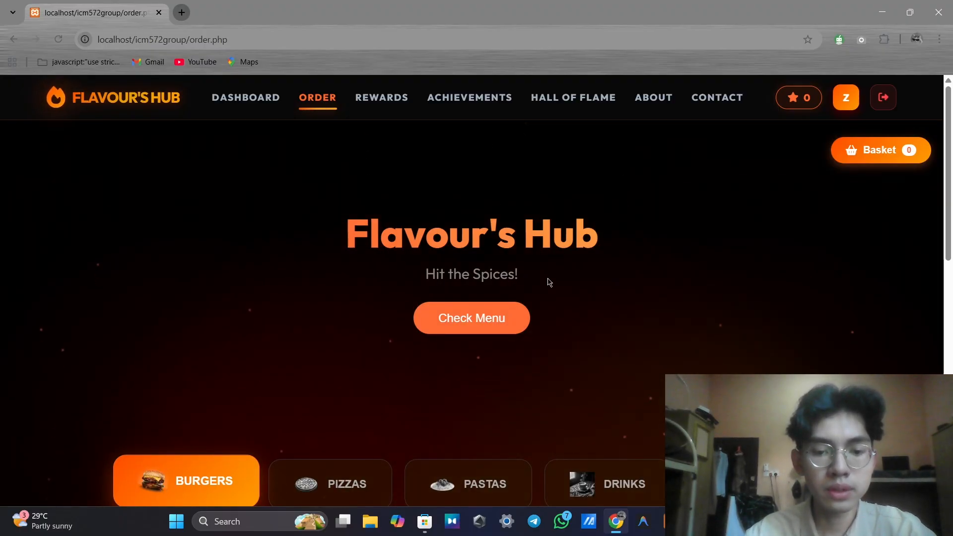
pyautogui.scroll(-1, 550, 282)
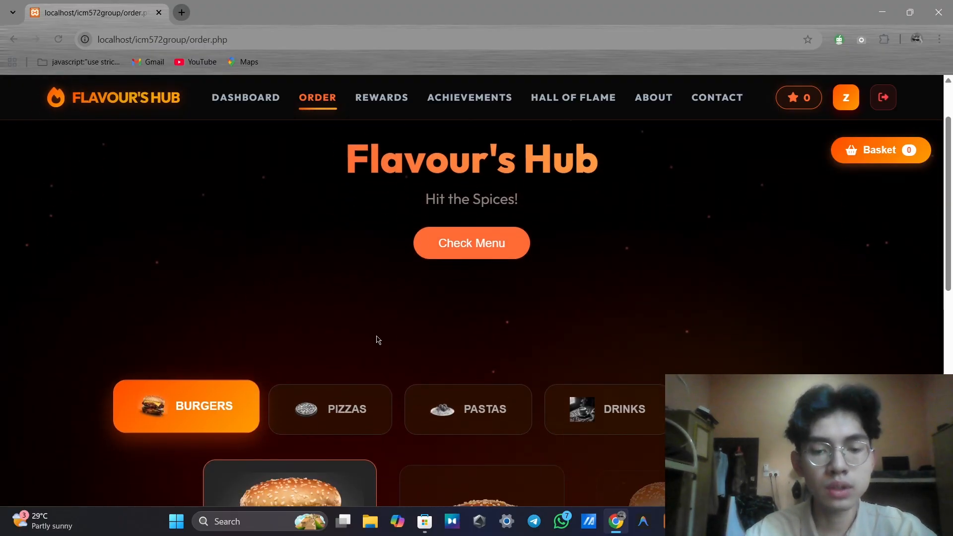
pyautogui.click(380, 402)
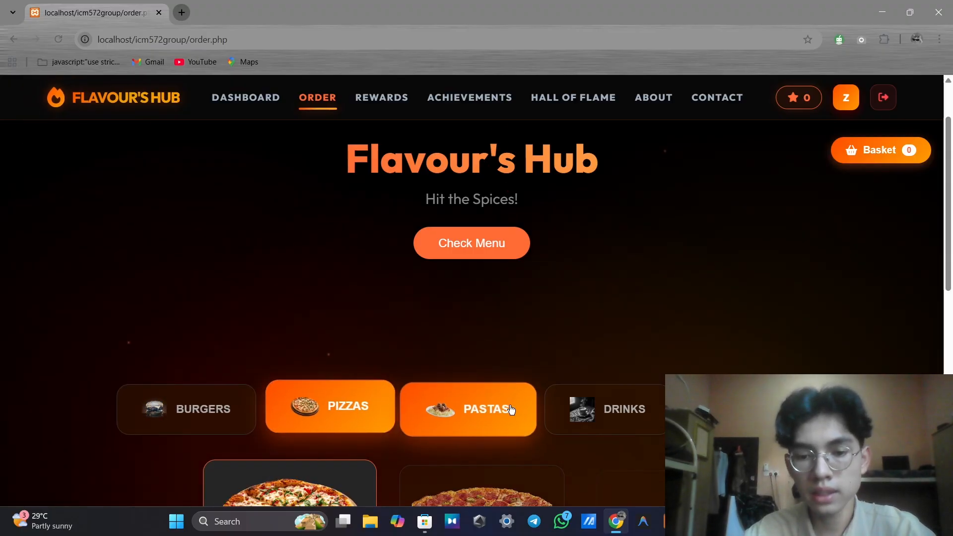
pyautogui.click(512, 408)
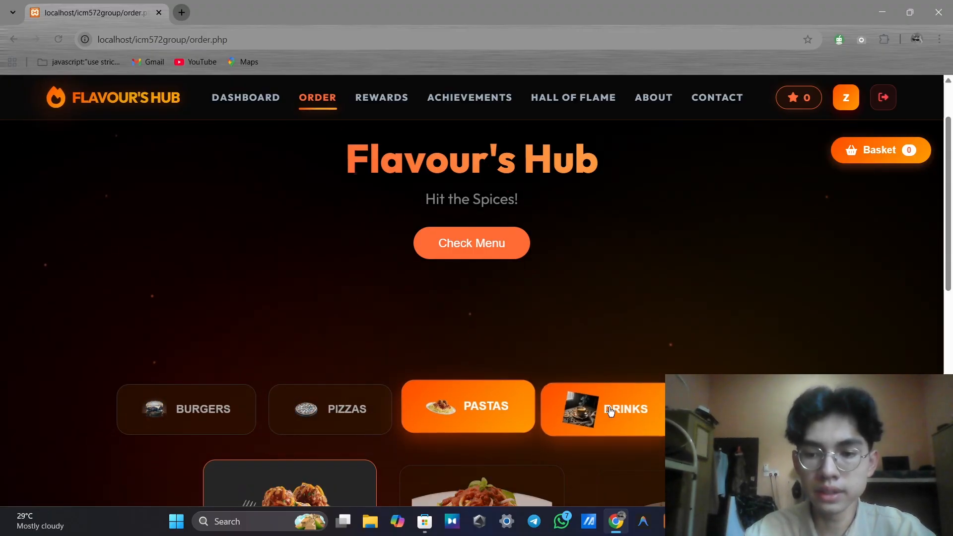
pyautogui.click(607, 409)
pyautogui.click(784, 161)
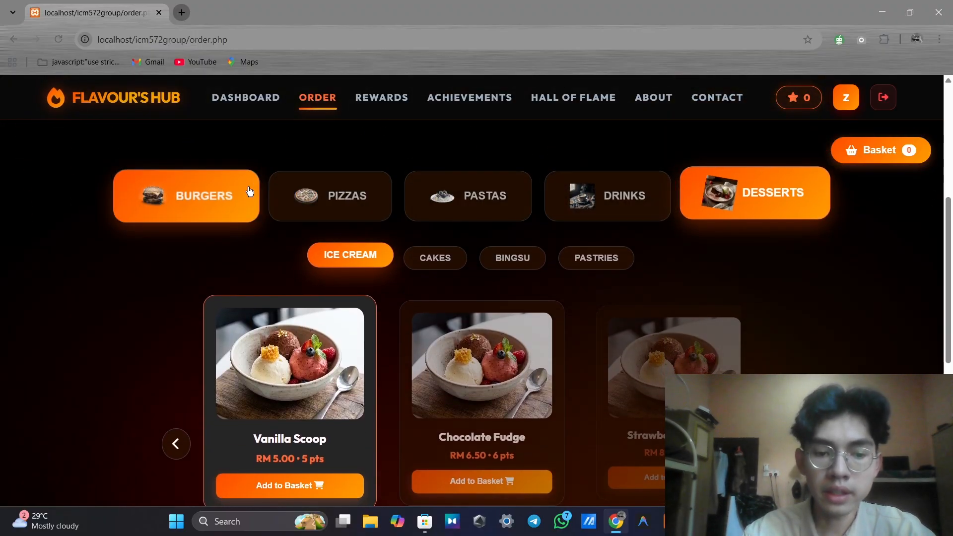
pyautogui.click(249, 192)
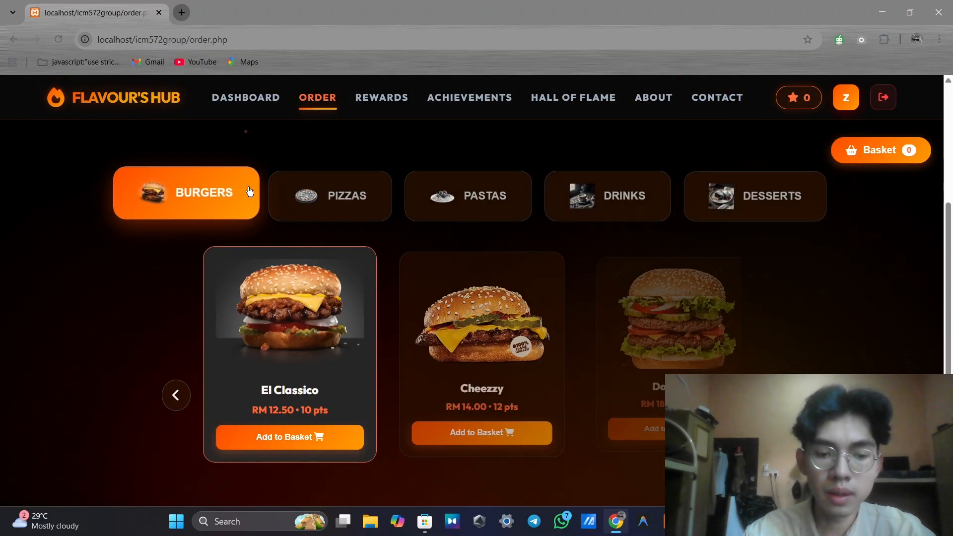
# After checking the empty basket, add an El Classico, three Cheezzy and a Double D burger
pyautogui.click(901, 154)
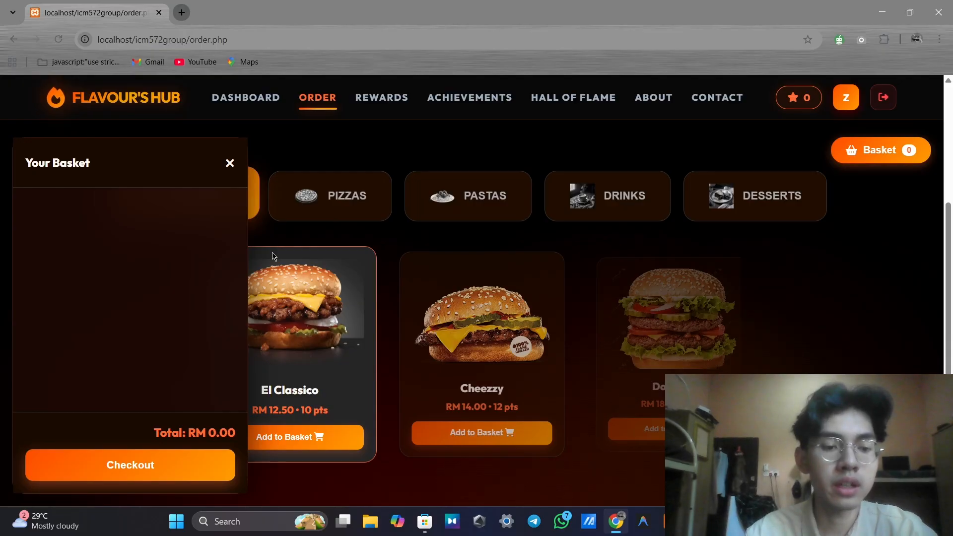
pyautogui.click(229, 164)
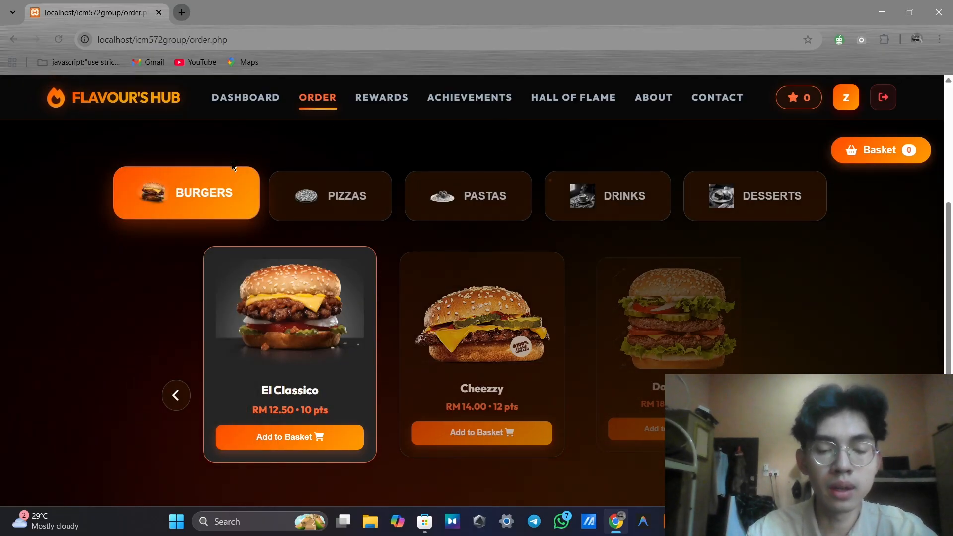
pyautogui.click(226, 437)
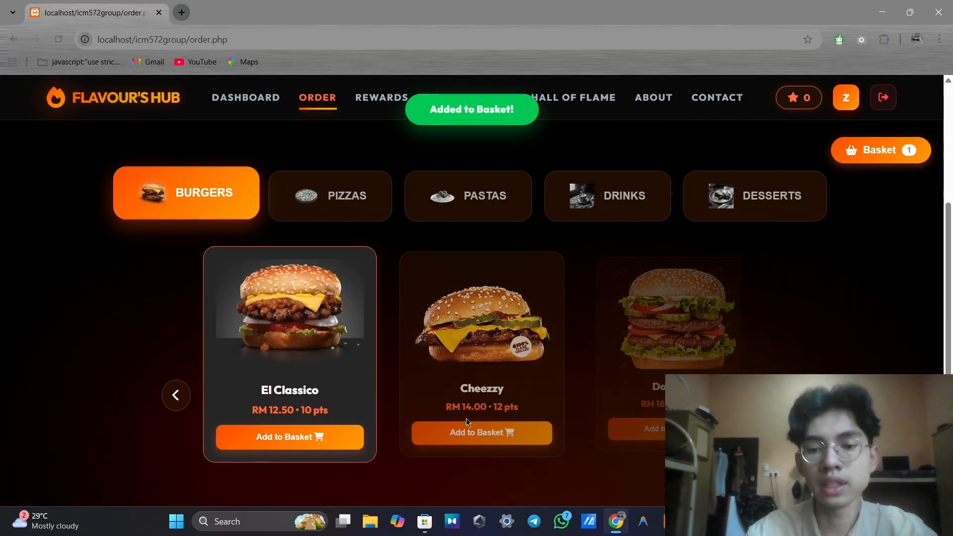
pyautogui.click(474, 430)
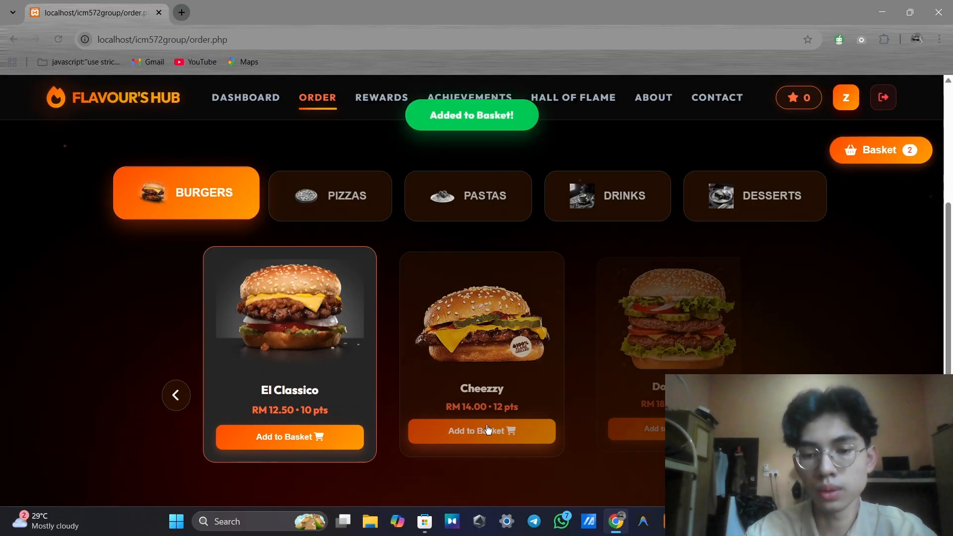
pyautogui.click(474, 430)
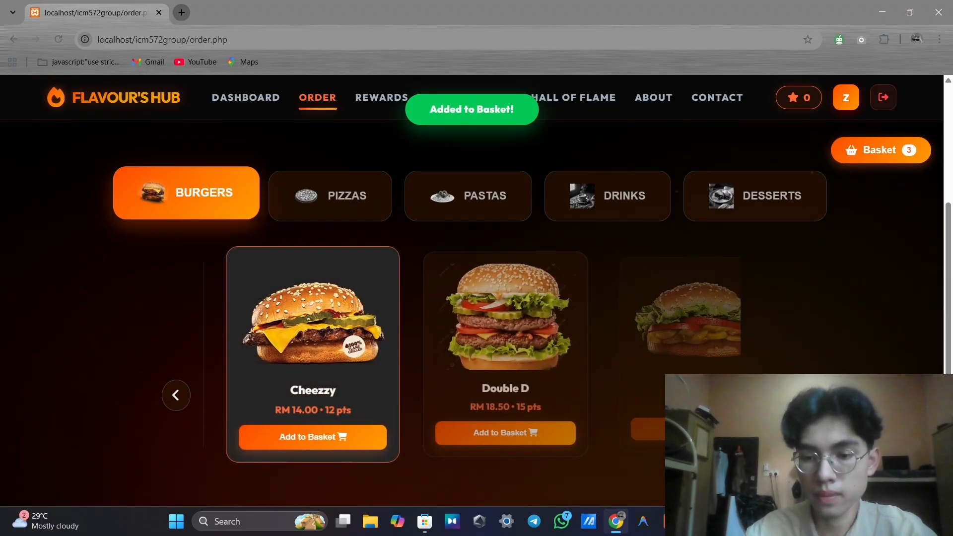
pyautogui.click(653, 434)
pyautogui.click(768, 396)
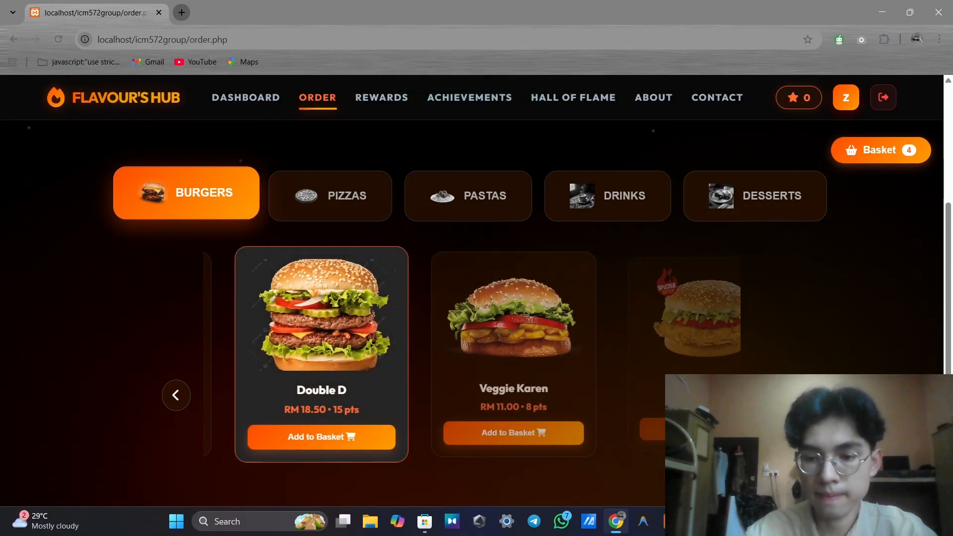
pyautogui.click(693, 429)
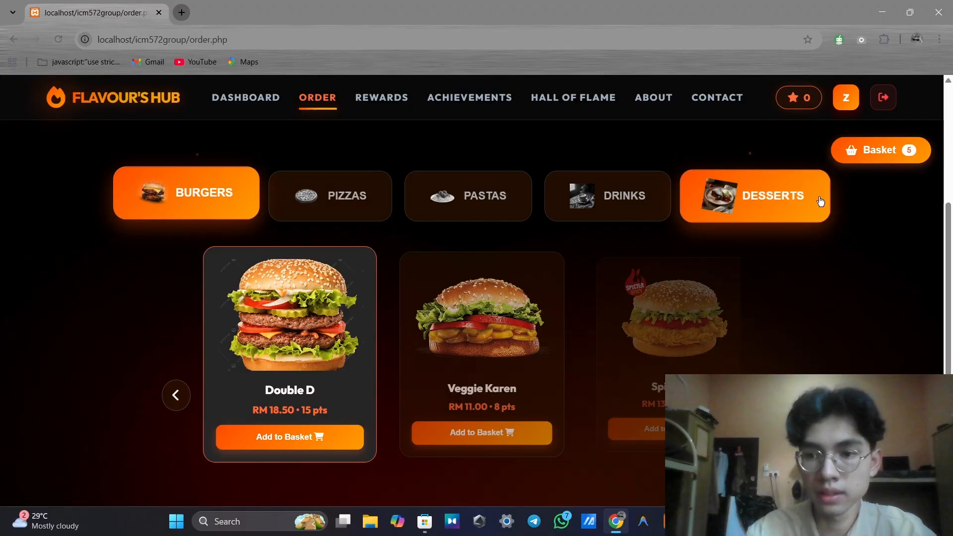
# Add another burger, claim the 15% surprise voucher, and check out the basket at RM 70.55
pyautogui.click(660, 434)
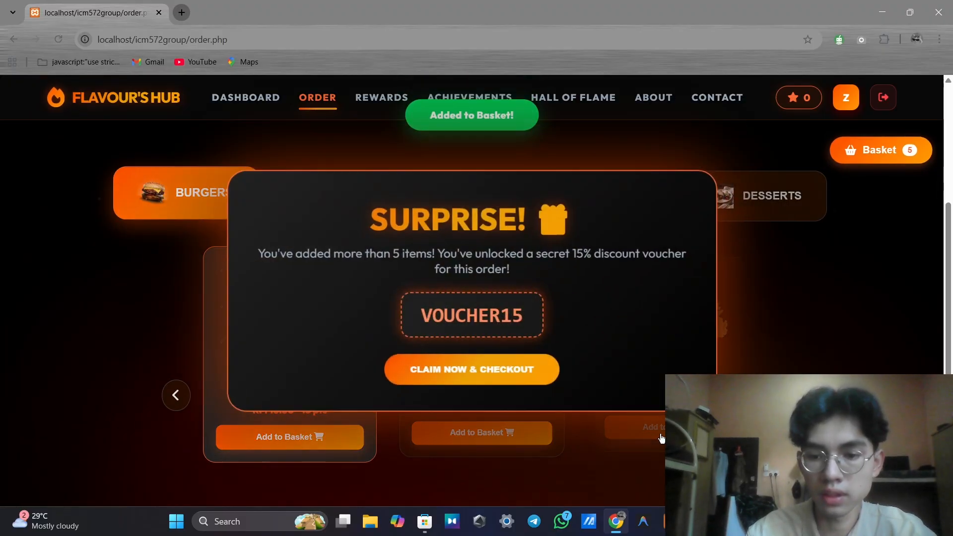
pyautogui.click(527, 371)
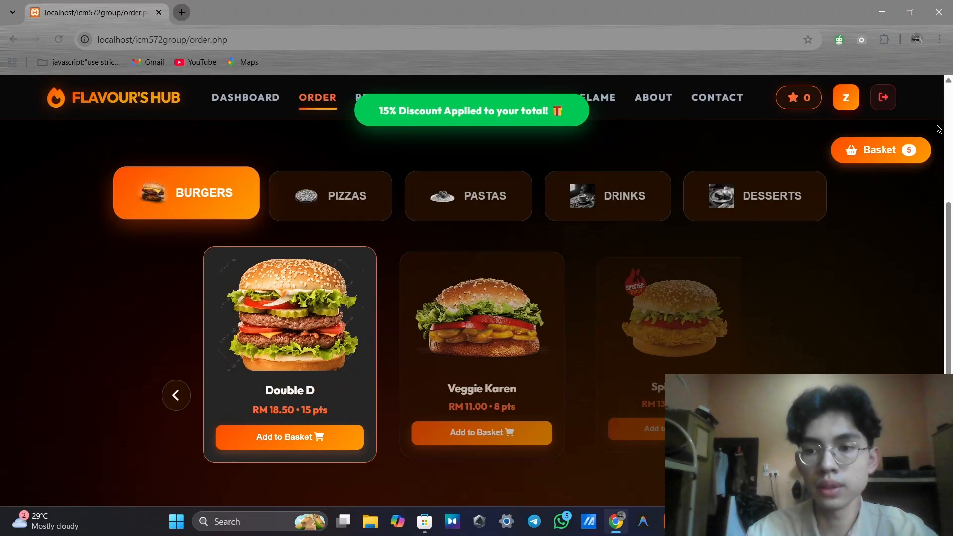
pyautogui.click(916, 145)
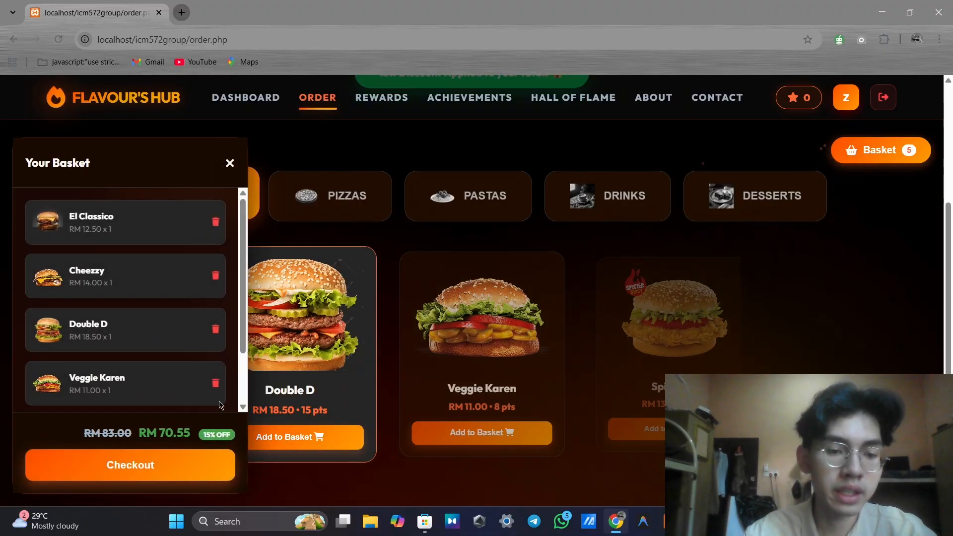
pyautogui.click(144, 457)
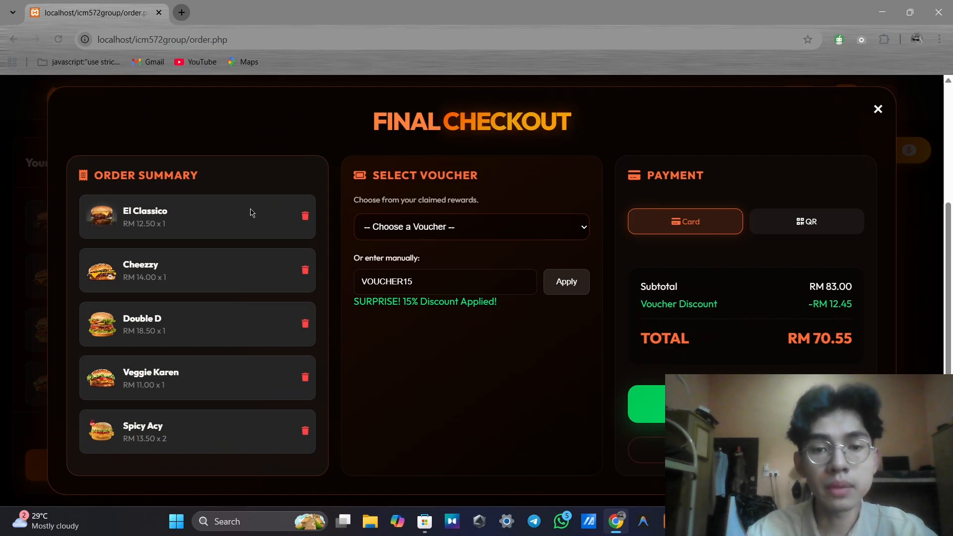
# Confirm the order with Card as the payment method, leaving the voucher list unchanged
pyautogui.click(530, 222)
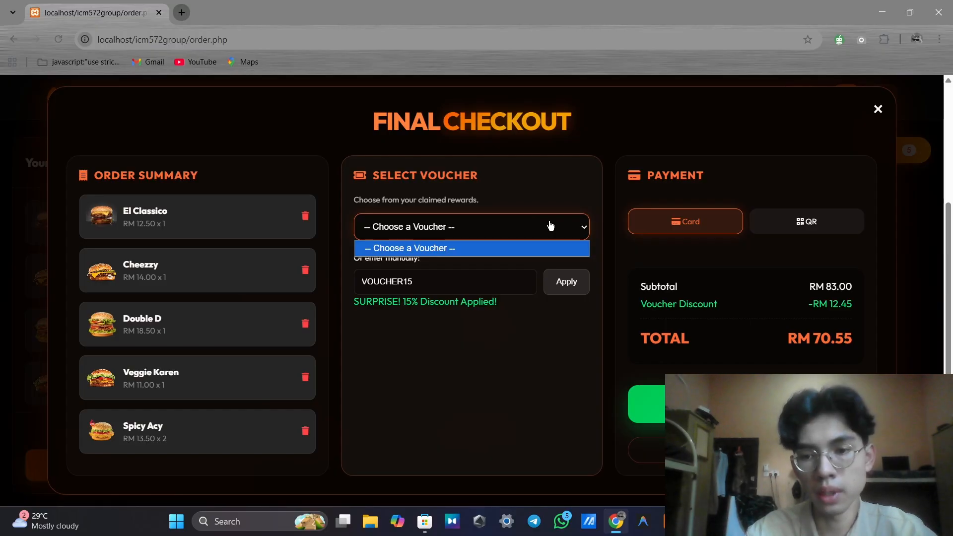
pyautogui.click(581, 219)
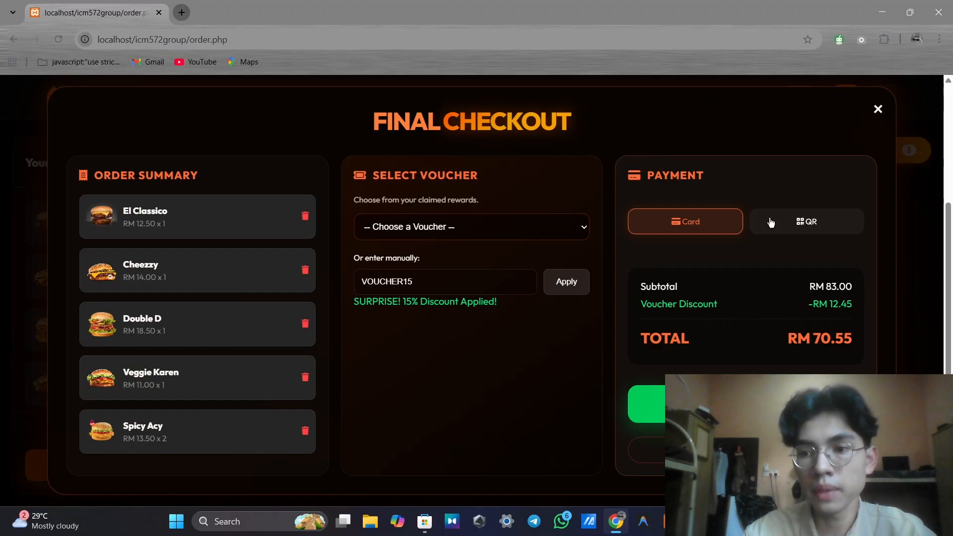
pyautogui.click(799, 227)
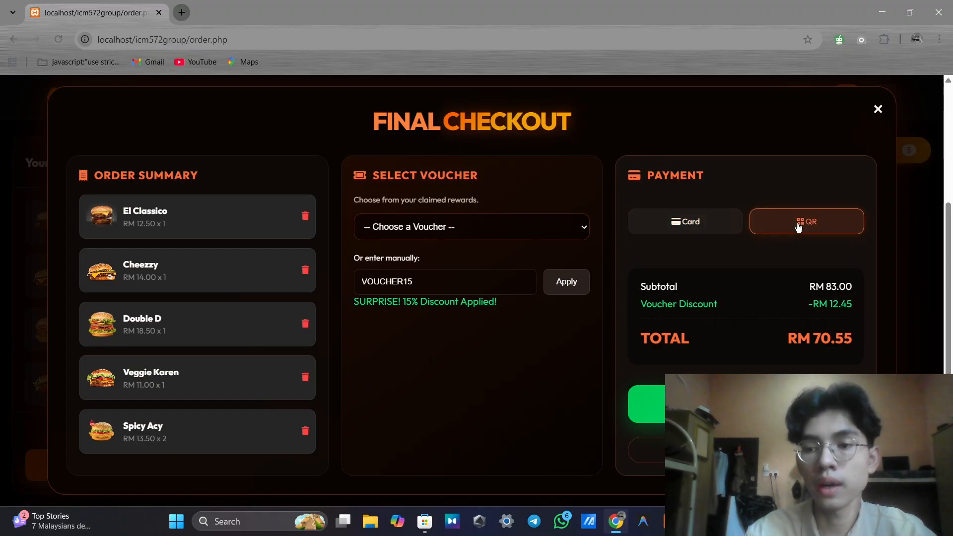
pyautogui.click(714, 227)
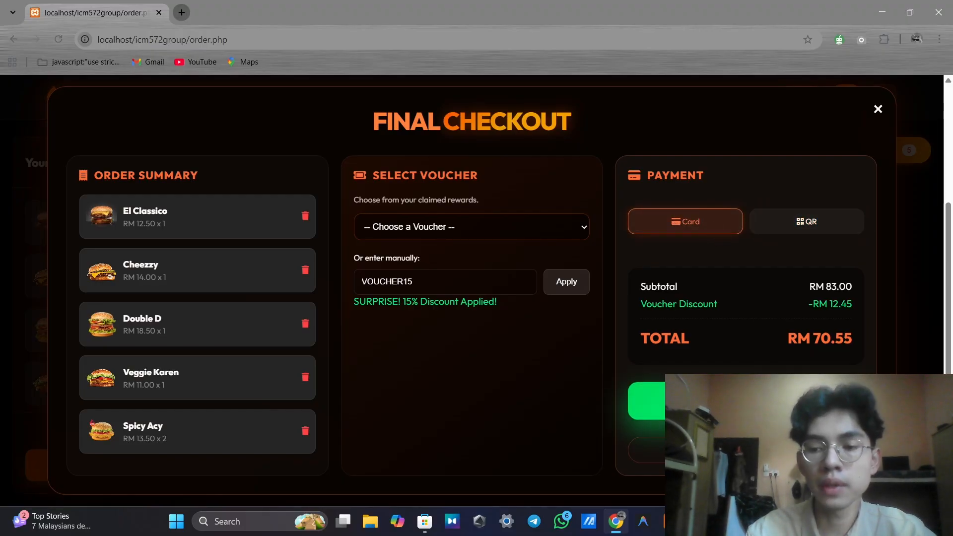
pyautogui.click(647, 404)
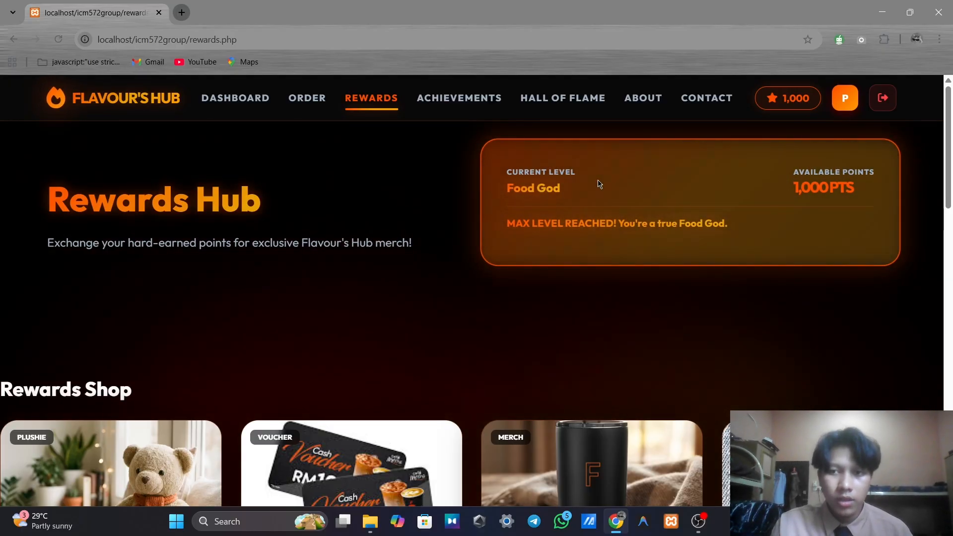
# Scroll down the Rewards page through the Rewards Shop to the RM5 First Timer card
pyautogui.scroll(-6, 581, 222)
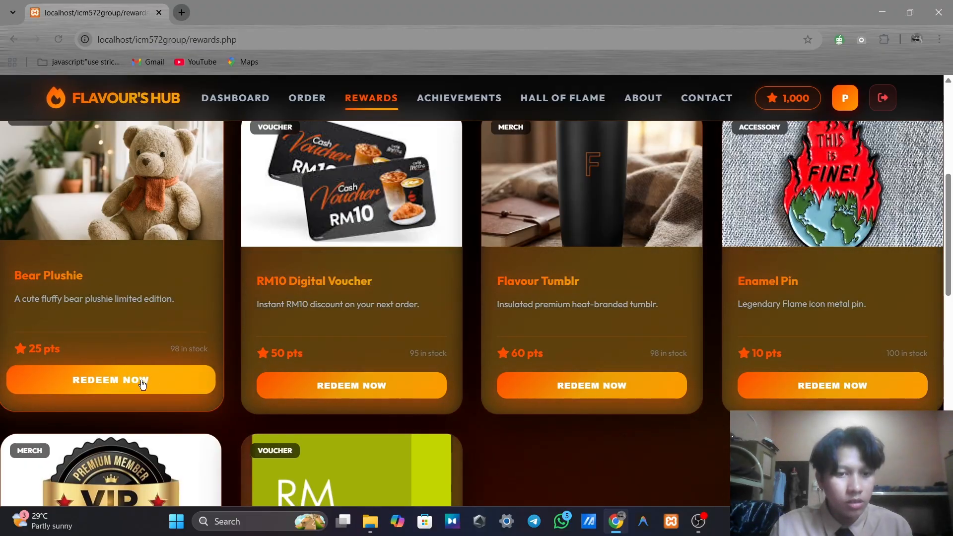
pyautogui.scroll(-1, 292, 341)
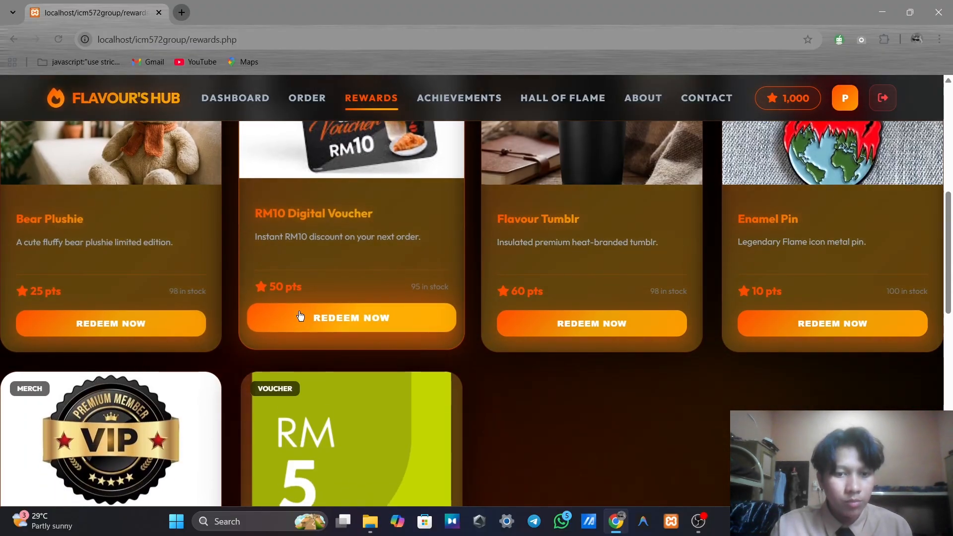
pyautogui.scroll(-1, 327, 311)
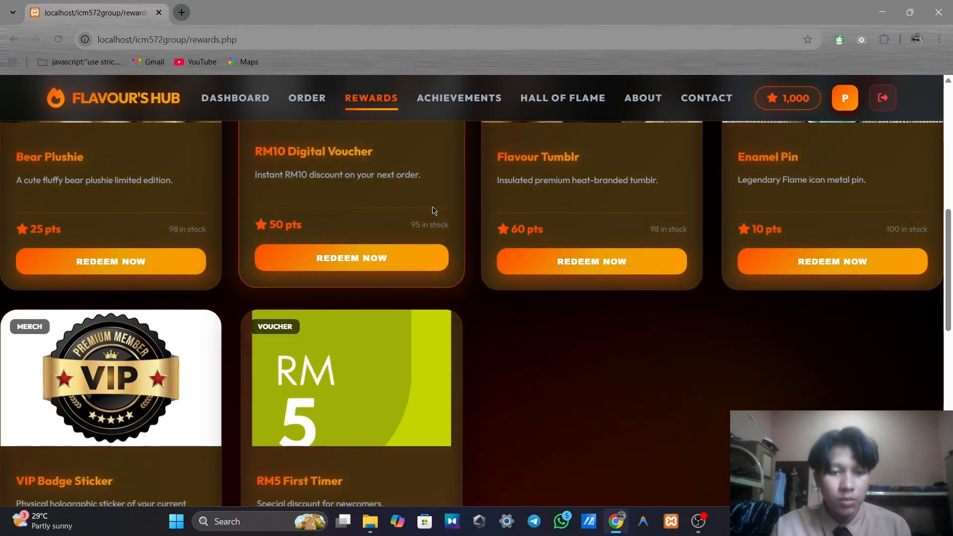
pyautogui.scroll(-2, 434, 210)
pyautogui.scroll(-2, 472, 251)
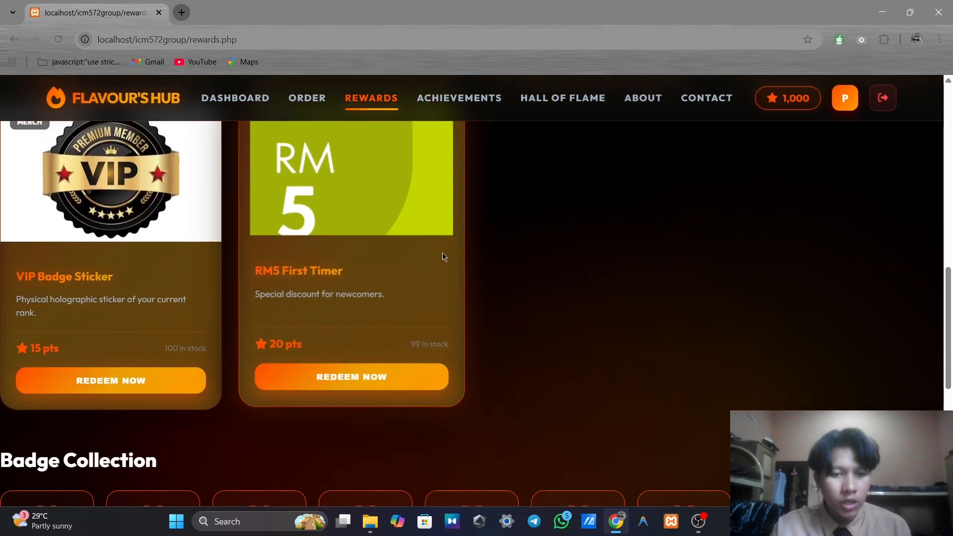
pyautogui.scroll(-3, 427, 261)
pyautogui.scroll(9, 432, 255)
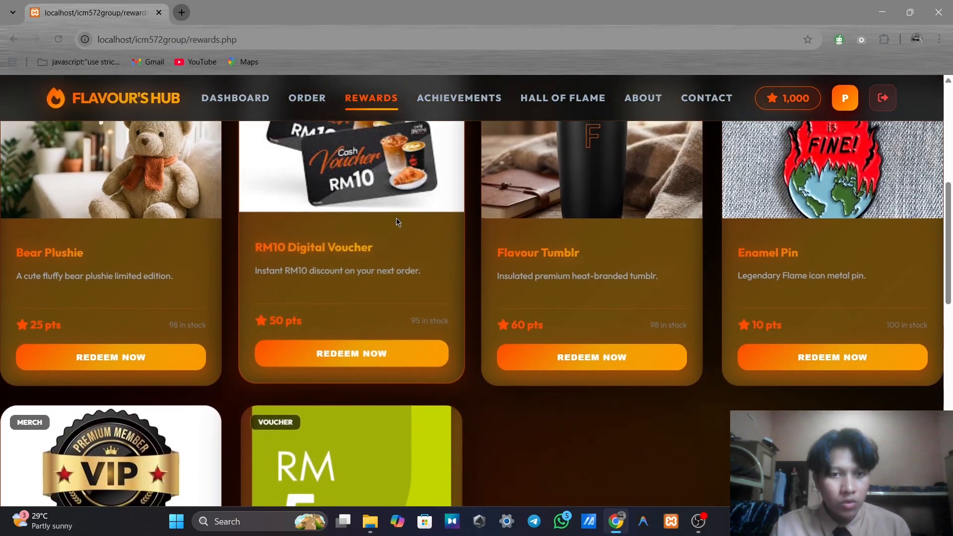
pyautogui.scroll(-8, 397, 222)
# Redeem RM5 First Timer three times until Claim Limit Reached (3/3), leaving 940 points
pyautogui.click(393, 220)
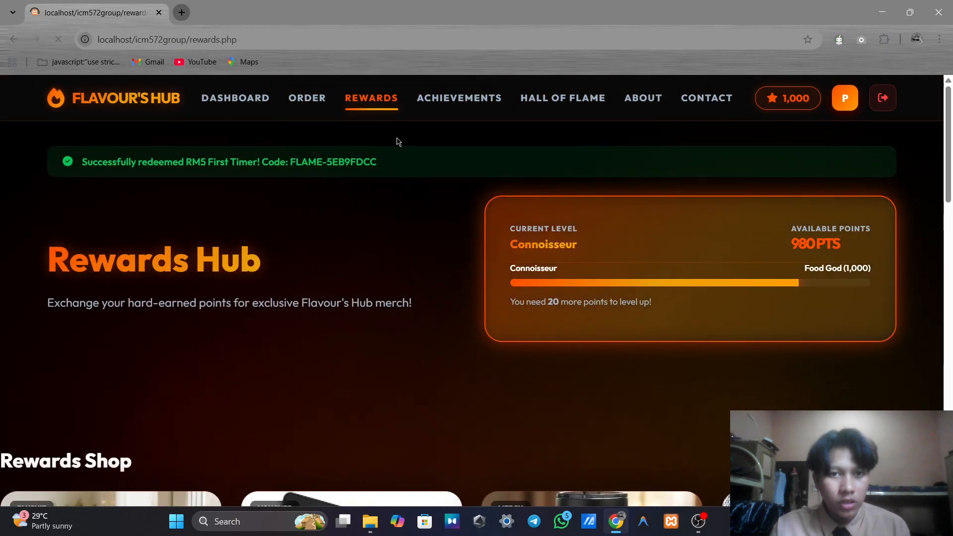
pyautogui.scroll(-19, 432, 264)
pyautogui.scroll(3, 382, 231)
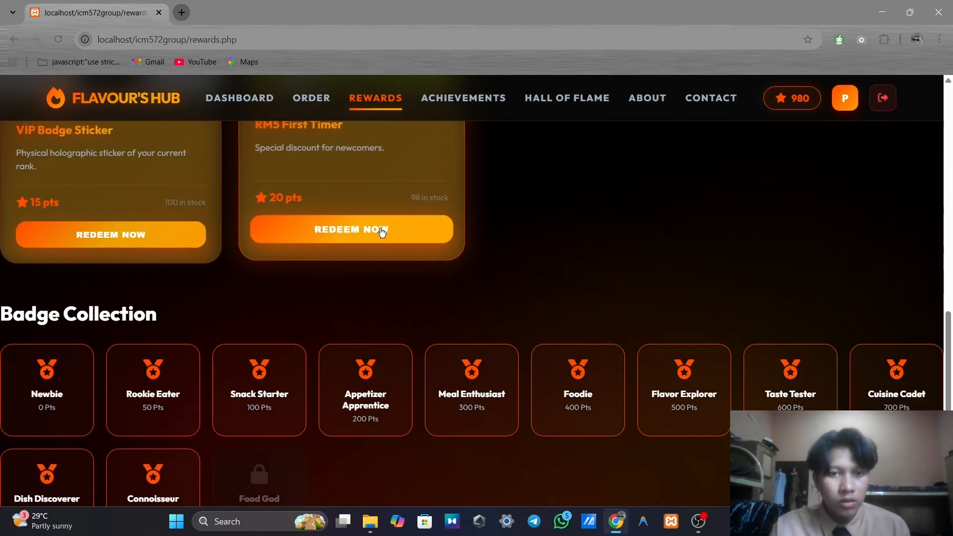
pyautogui.click(383, 232)
pyautogui.scroll(-10, 422, 245)
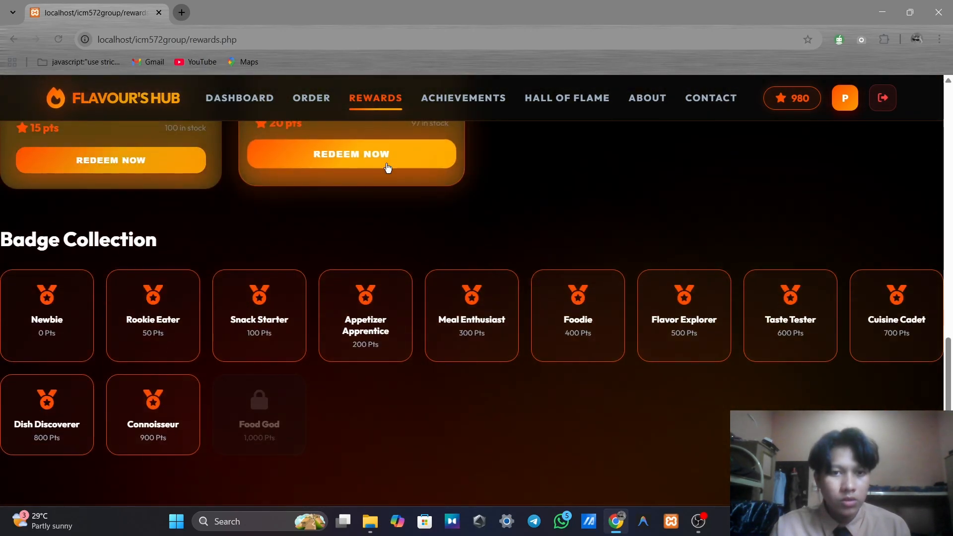
pyautogui.click(388, 169)
pyautogui.scroll(-9, 471, 238)
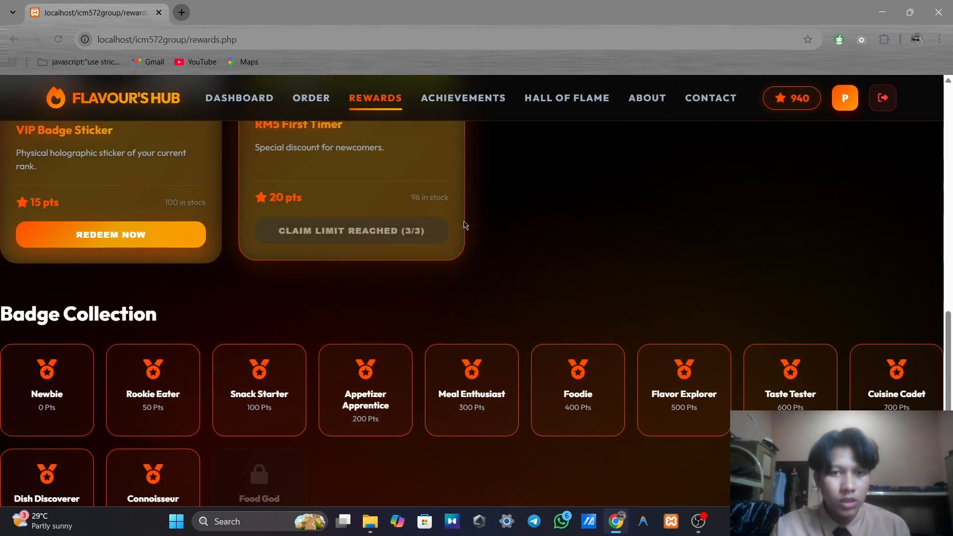
pyautogui.scroll(-2, 487, 221)
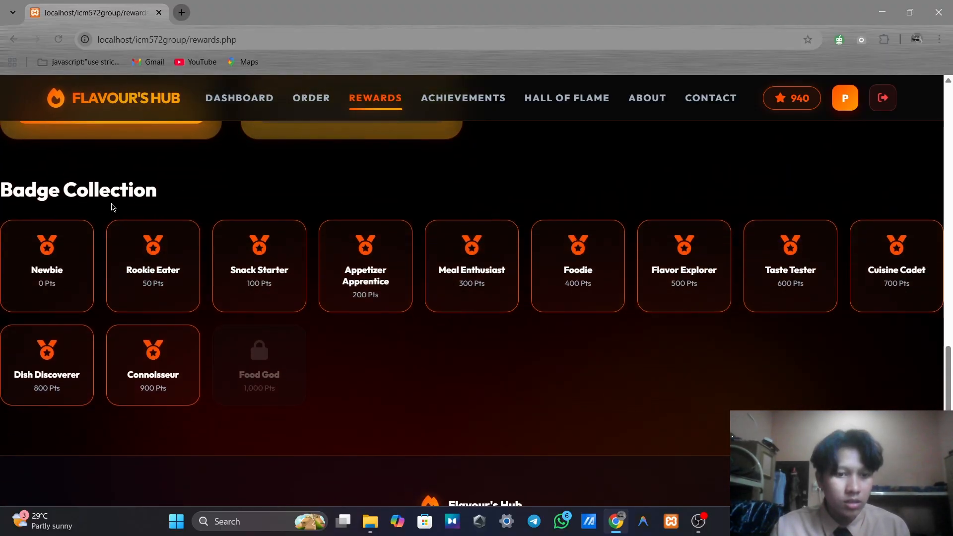
pyautogui.scroll(-1, 77, 236)
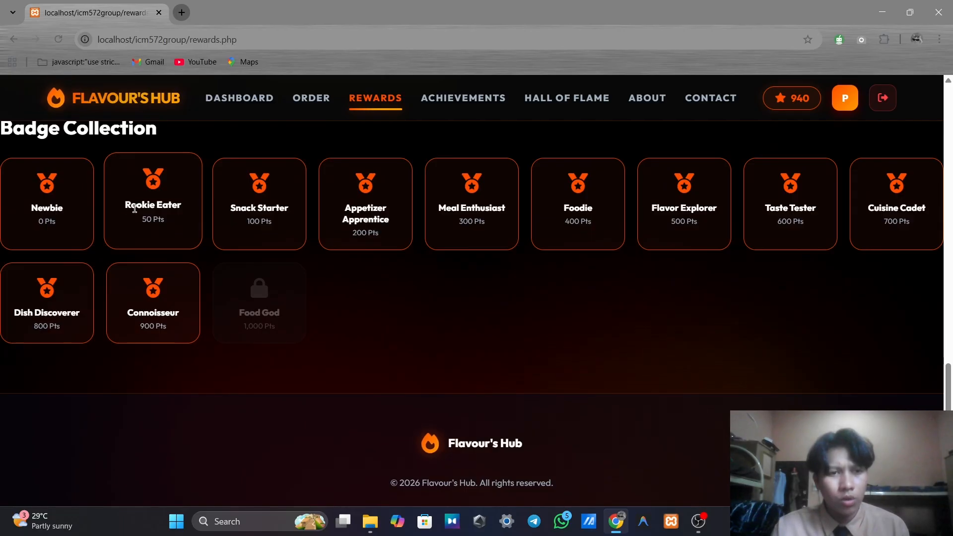
pyautogui.scroll(10, 306, 254)
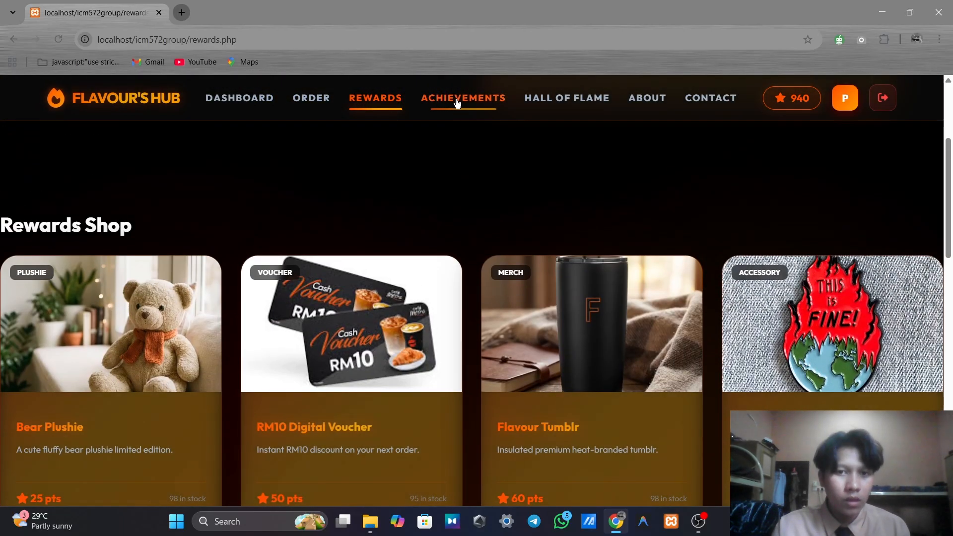
pyautogui.click(459, 99)
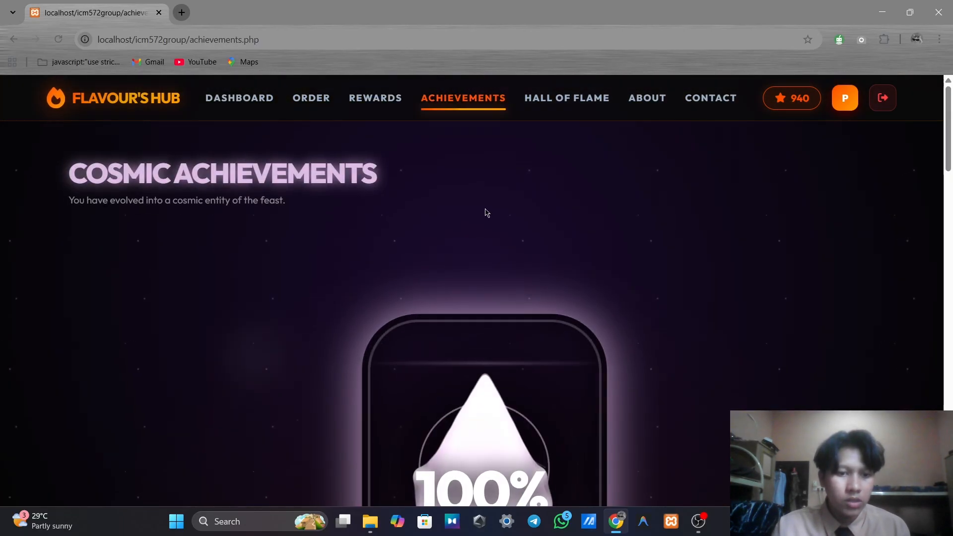
pyautogui.scroll(-5, 351, 202)
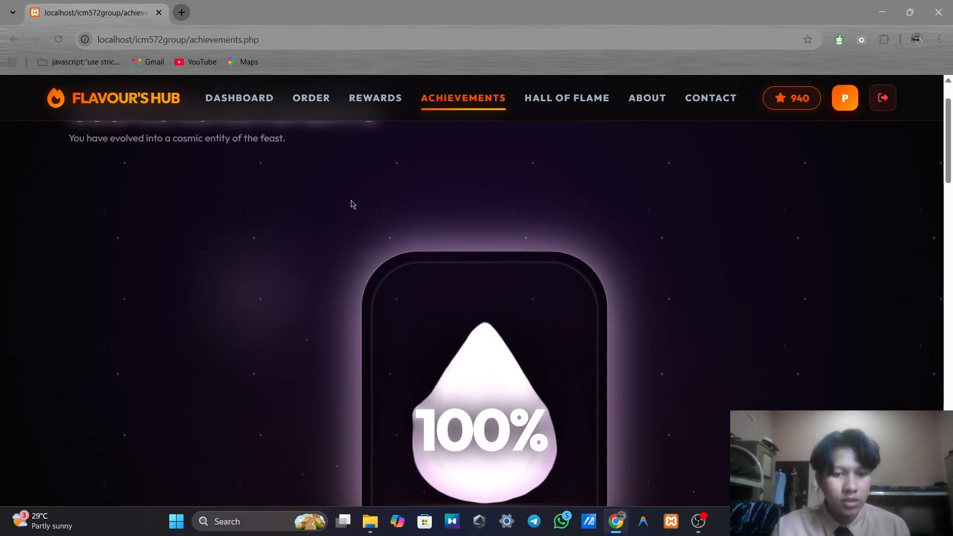
pyautogui.scroll(4, 348, 241)
pyautogui.scroll(1, 349, 241)
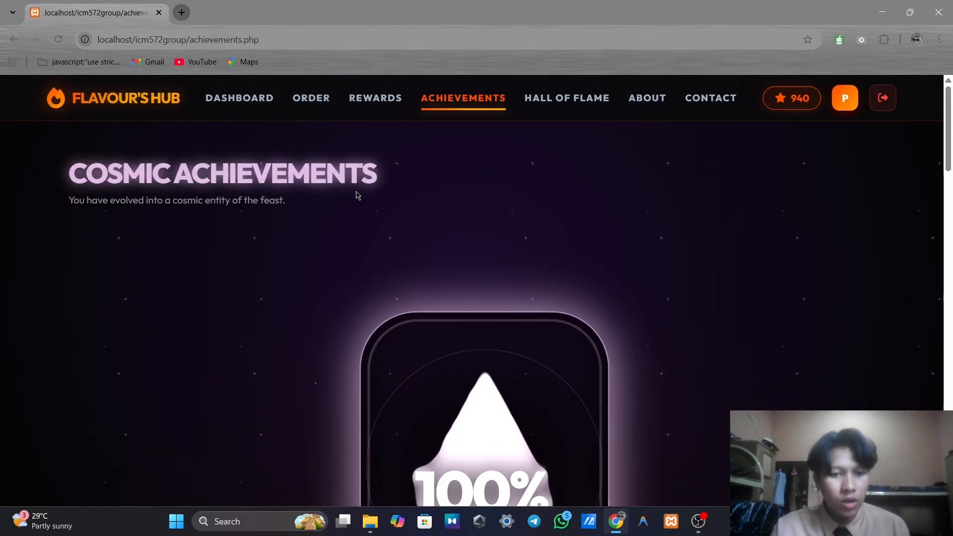
pyautogui.scroll(-2, 356, 195)
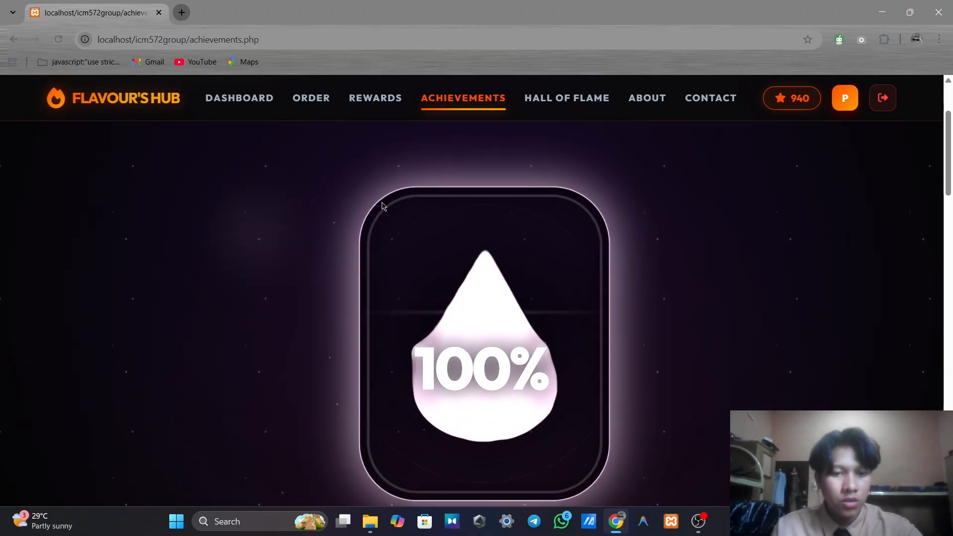
pyautogui.scroll(-7, 424, 230)
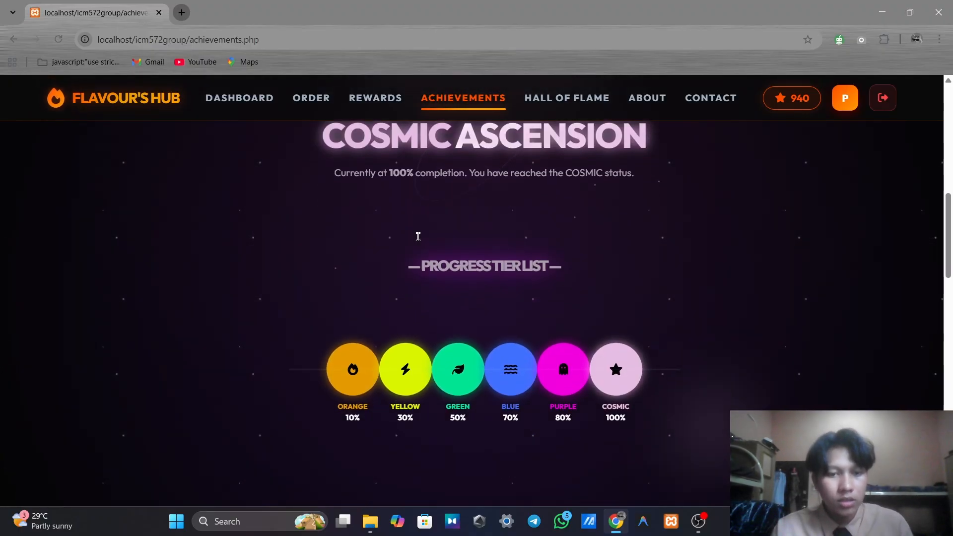
pyautogui.scroll(-3, 419, 237)
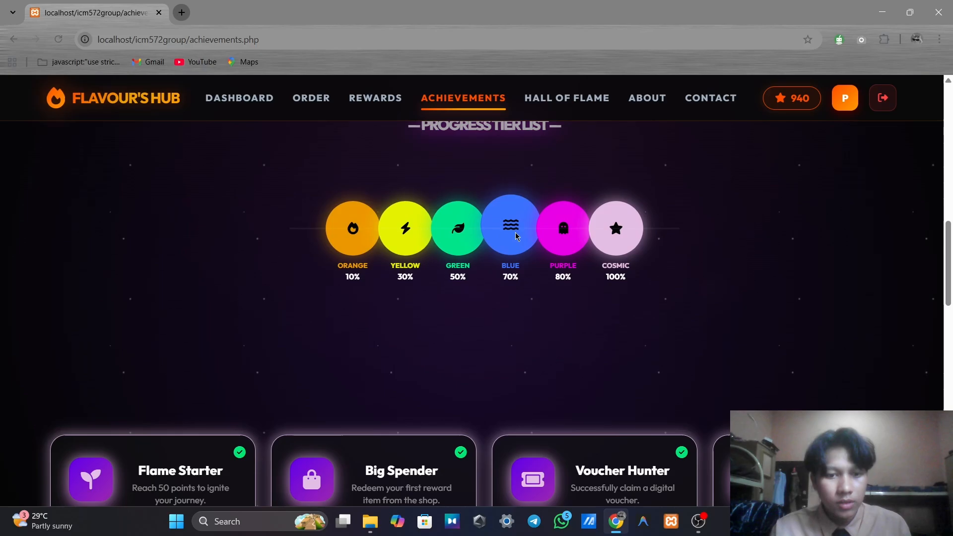
pyautogui.scroll(6, 506, 307)
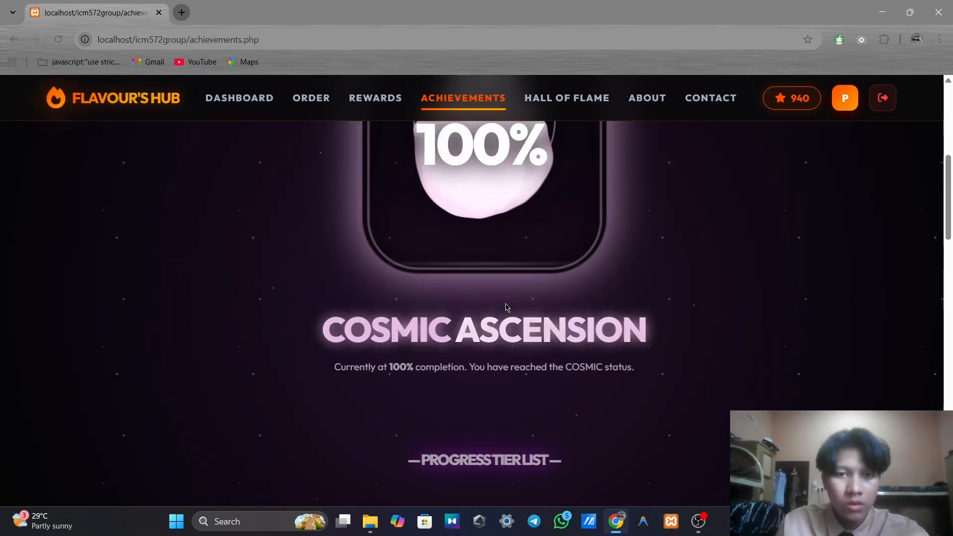
pyautogui.scroll(6, 506, 307)
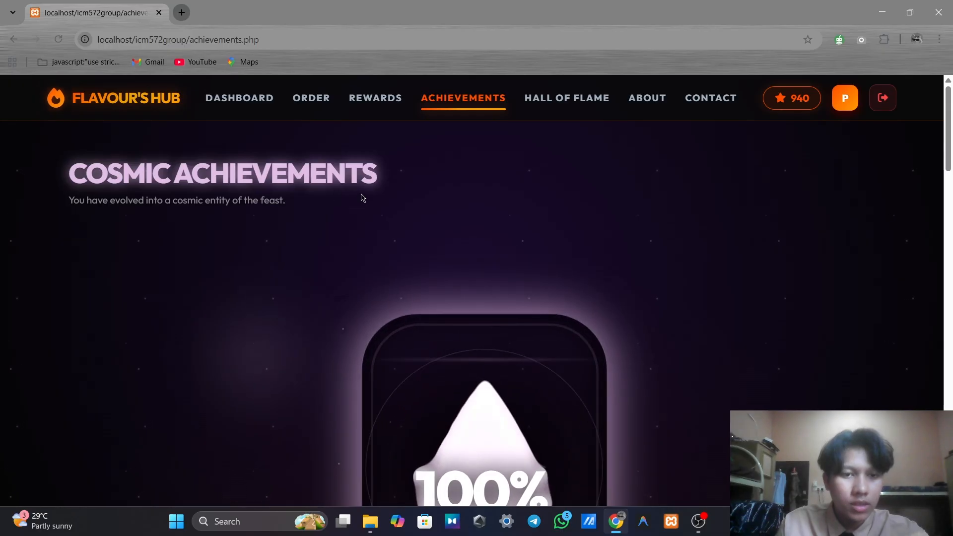
pyautogui.scroll(-1, 385, 192)
pyautogui.scroll(-2, 494, 198)
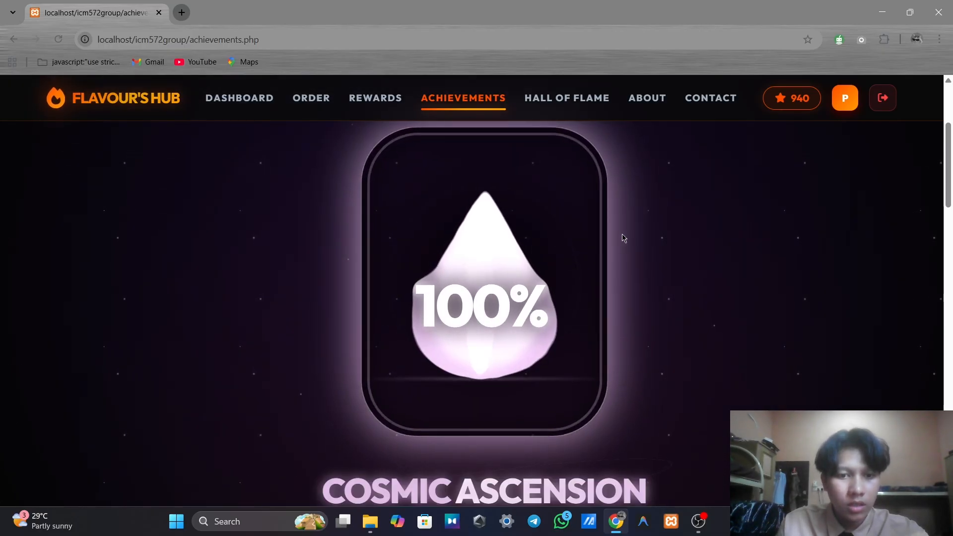
pyautogui.scroll(-3, 620, 236)
pyautogui.scroll(3, 601, 228)
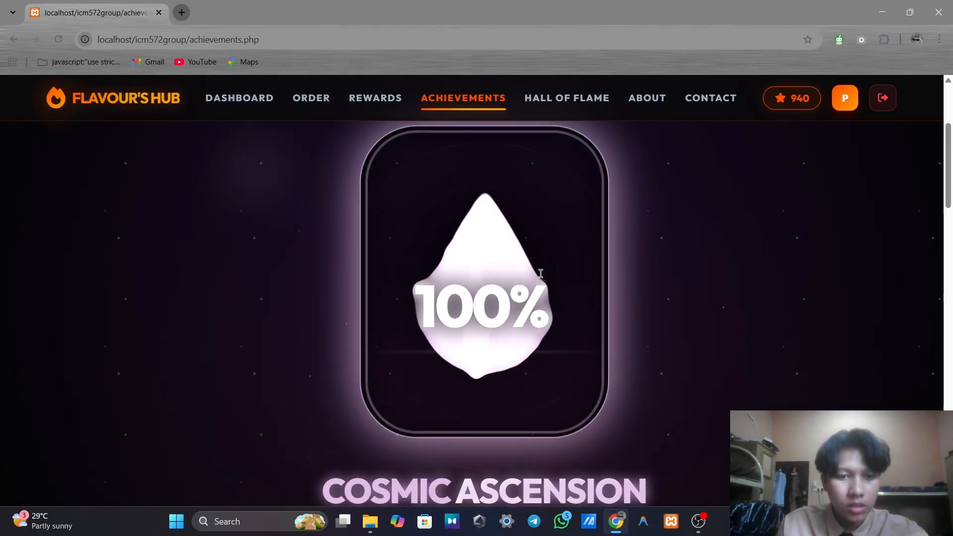
pyautogui.scroll(-13, 517, 271)
pyautogui.scroll(2, 231, 249)
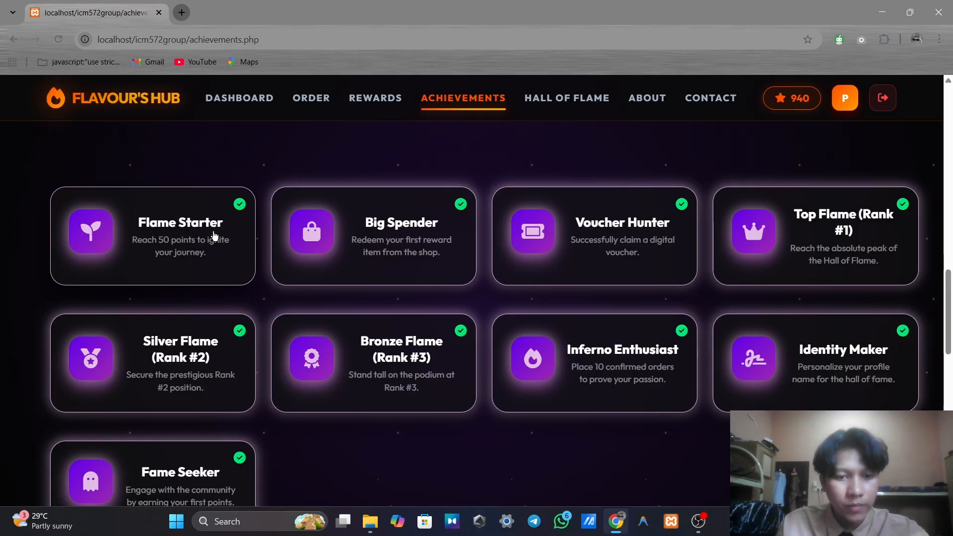
pyautogui.scroll(10, 286, 254)
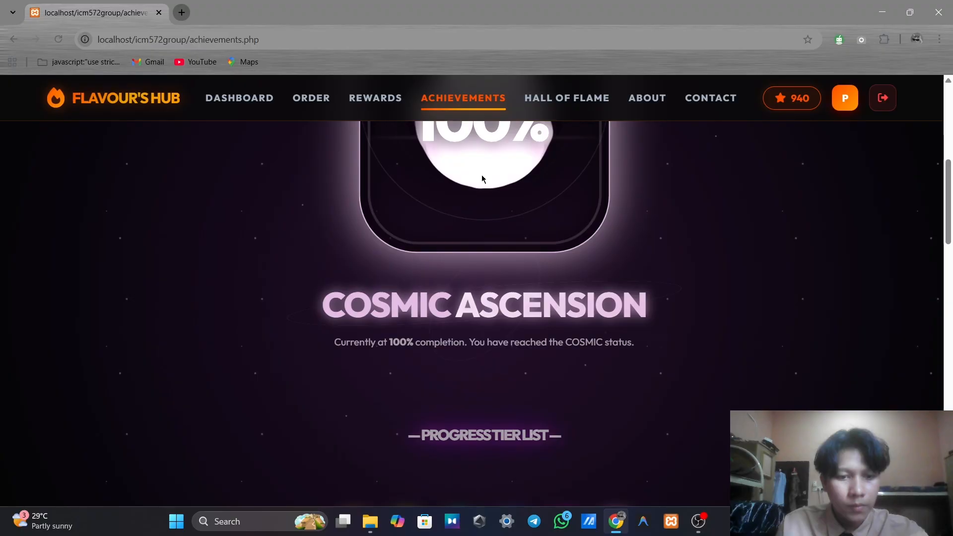
pyautogui.scroll(-3, 542, 211)
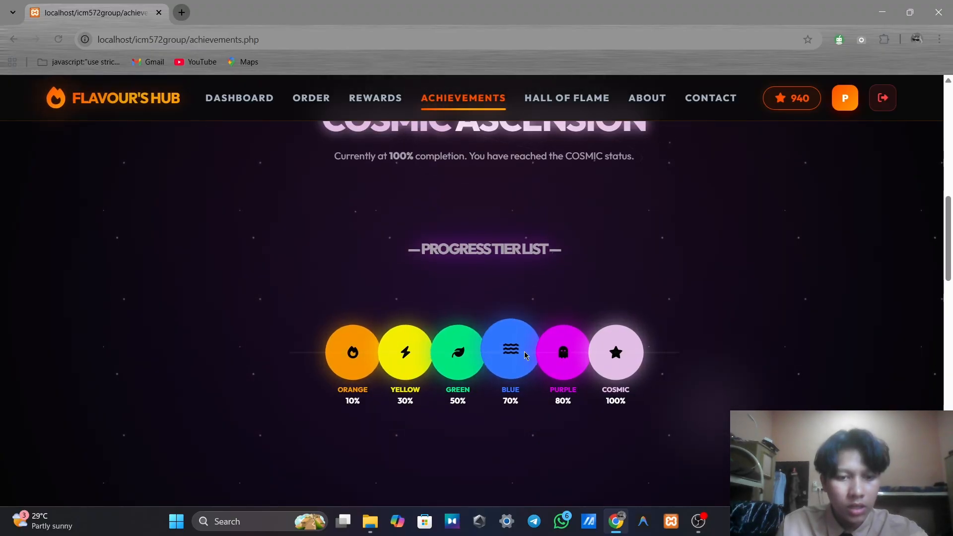
pyautogui.scroll(-3, 616, 328)
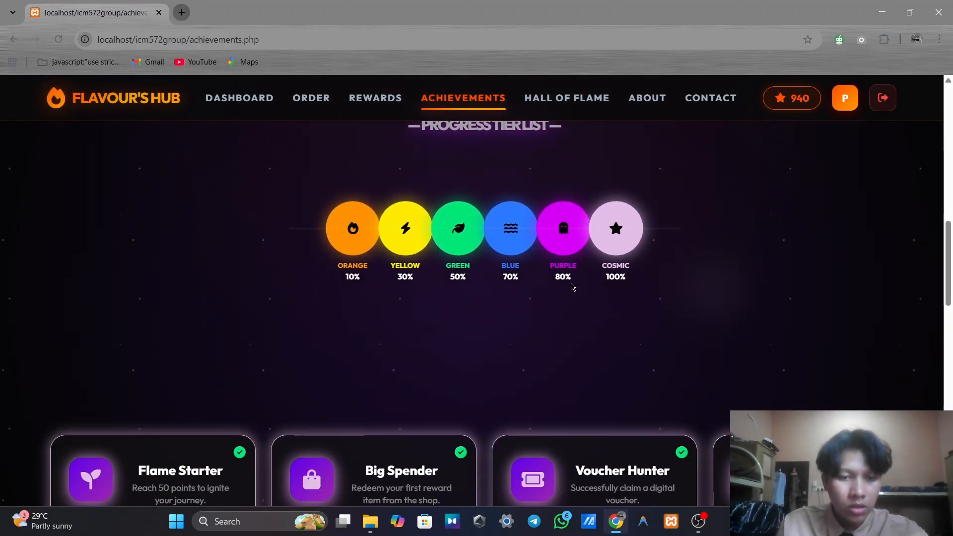
pyautogui.scroll(3, 571, 283)
pyautogui.scroll(3, 659, 324)
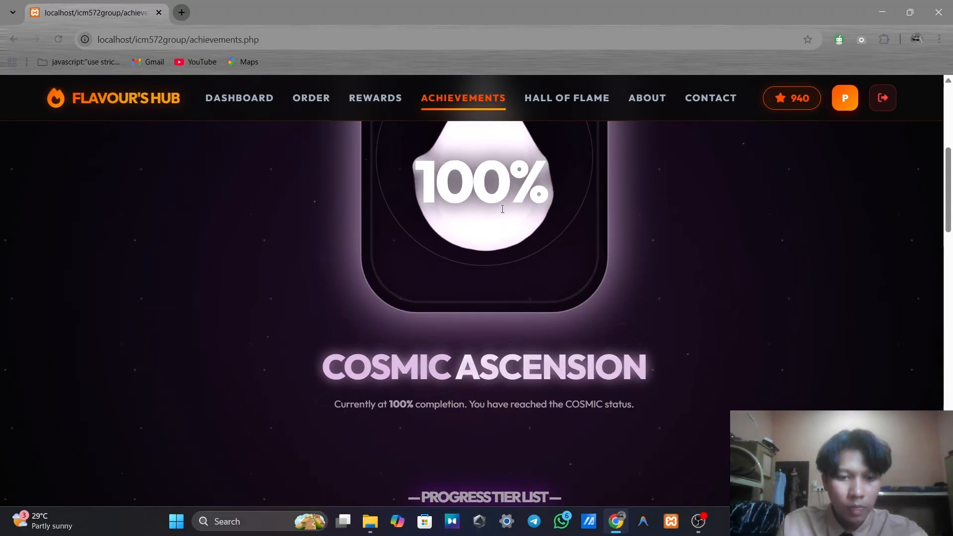
pyautogui.scroll(-1, 532, 224)
pyautogui.scroll(3, 526, 243)
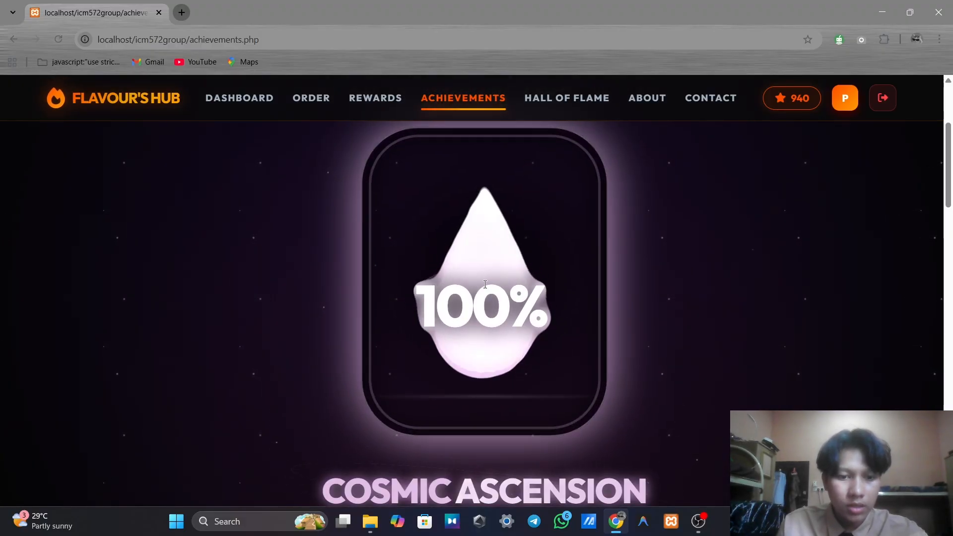
pyautogui.scroll(-1, 480, 250)
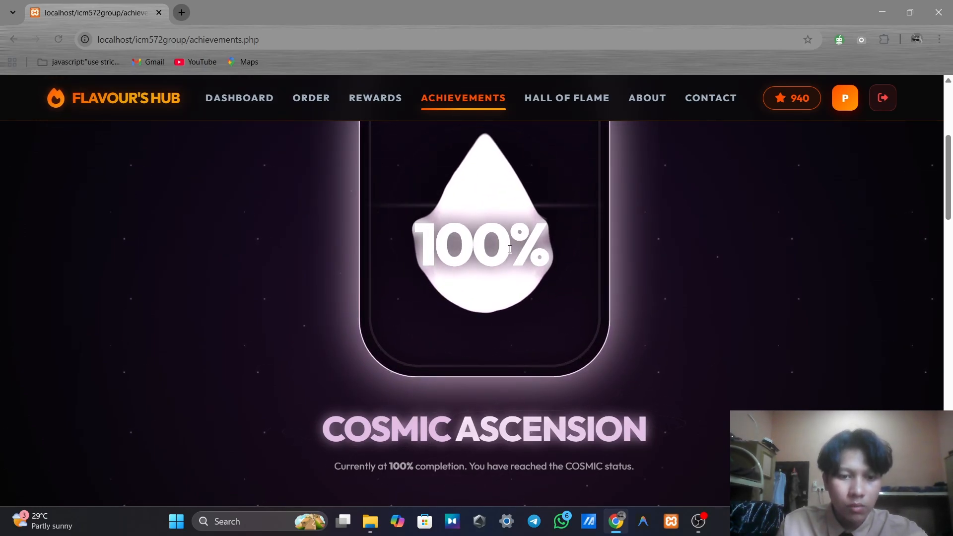
pyautogui.scroll(-2, 511, 247)
pyautogui.scroll(1, 515, 223)
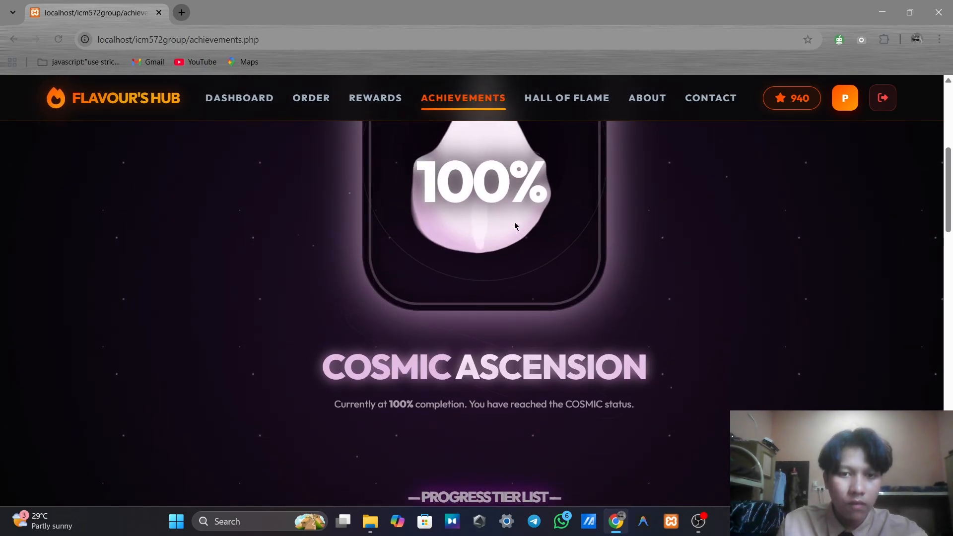
pyautogui.scroll(-1, 516, 204)
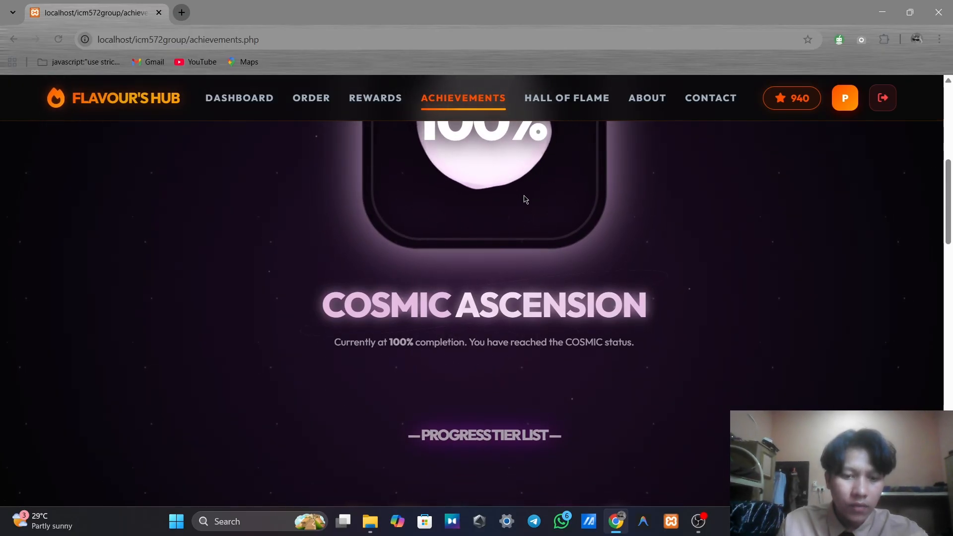
pyautogui.scroll(-5, 533, 204)
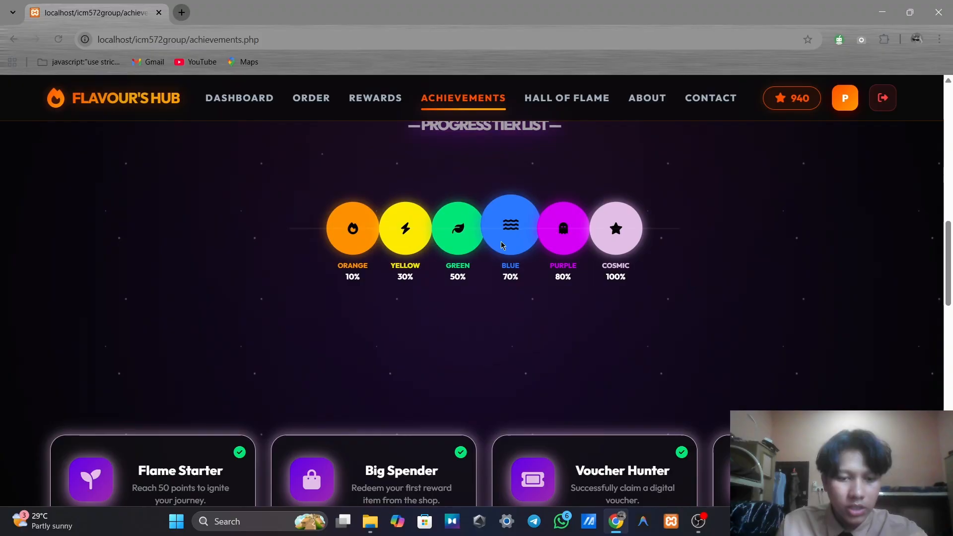
pyautogui.scroll(-6, 514, 258)
pyautogui.scroll(-7, 263, 253)
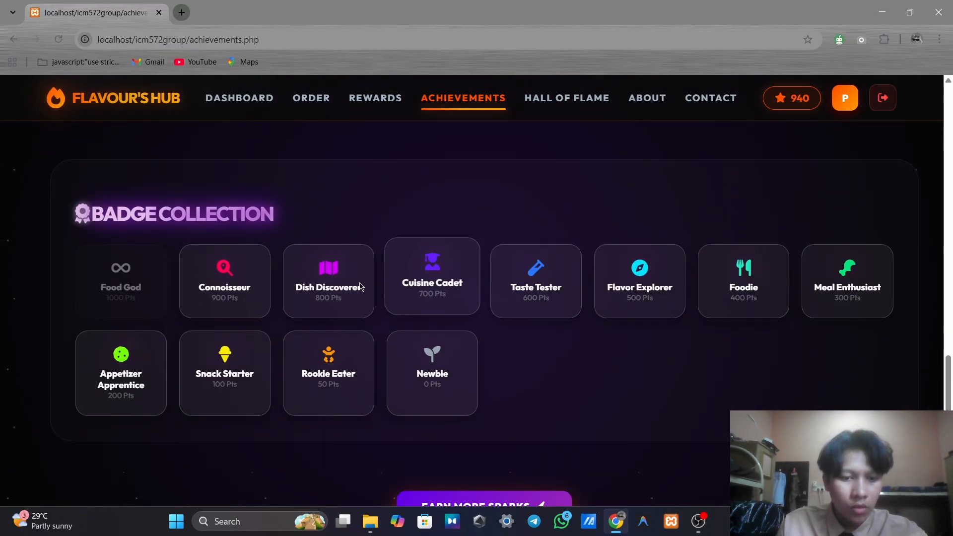
pyautogui.scroll(-1, 321, 269)
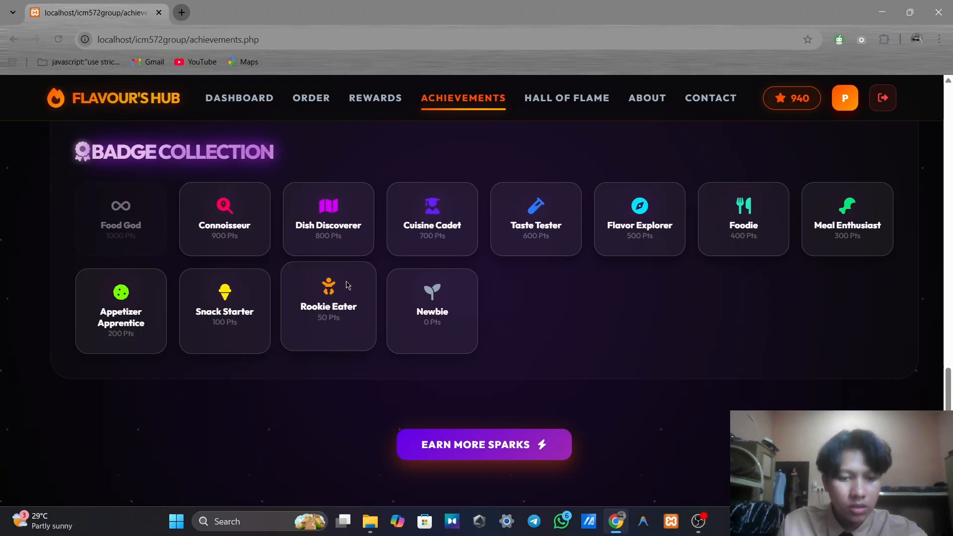
pyautogui.scroll(-1, 640, 253)
pyautogui.scroll(2, 546, 253)
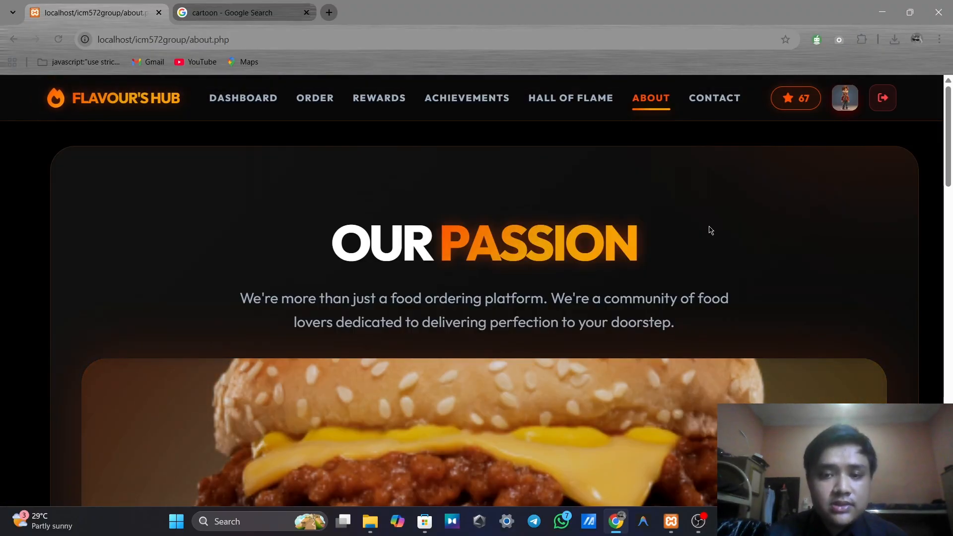
# Scroll through the About page's Our Passion, Path of Legend and Reach the Top sections
pyautogui.scroll(-10, 710, 230)
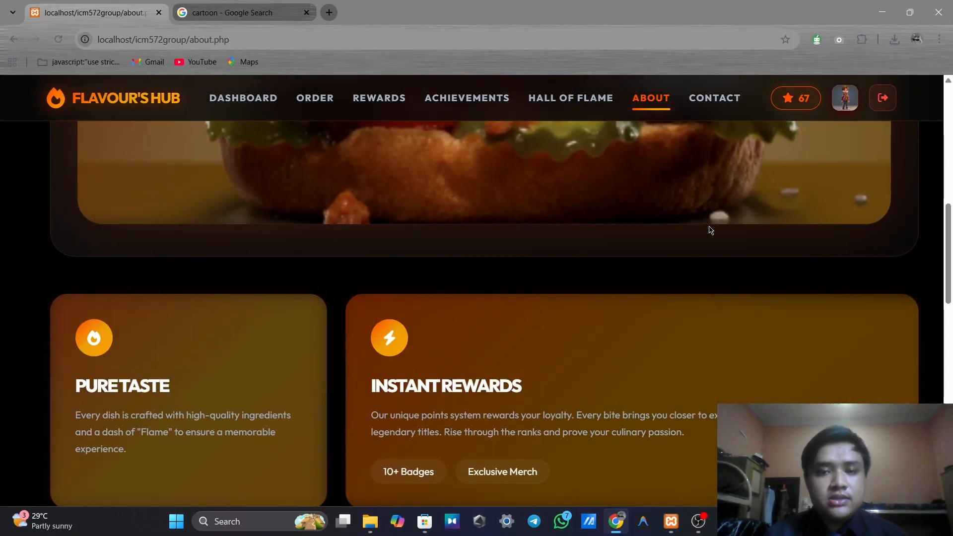
pyautogui.scroll(10, 710, 230)
pyautogui.scroll(-2, 710, 230)
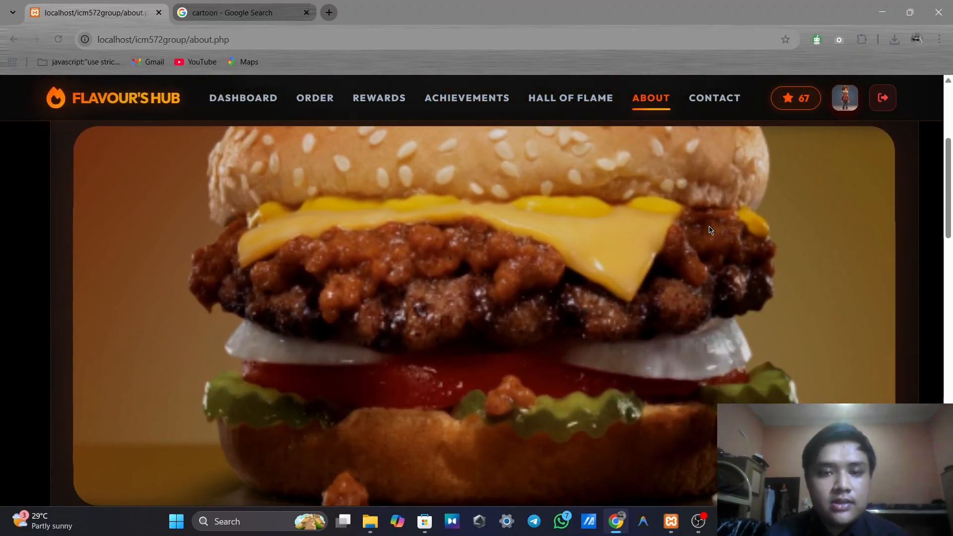
pyautogui.scroll(-12, 710, 229)
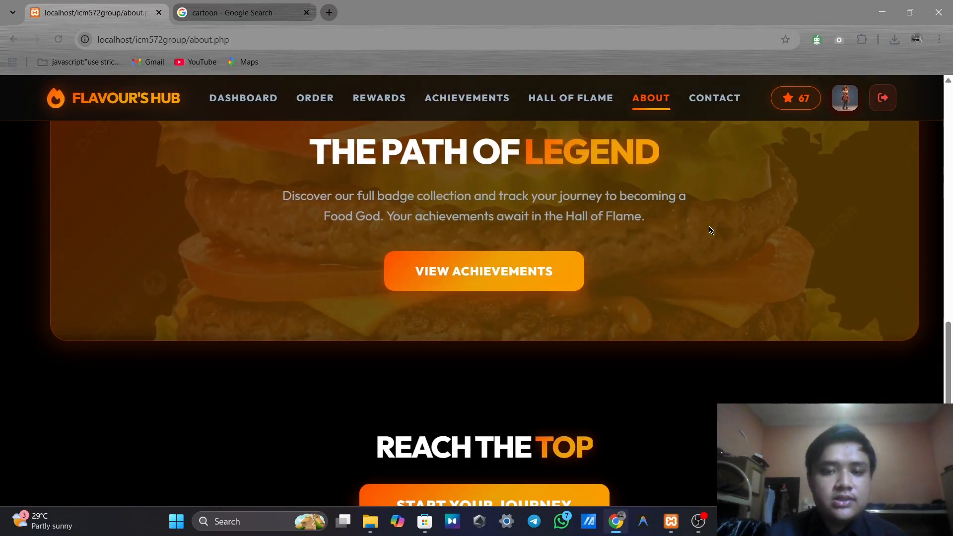
pyautogui.scroll(2, 710, 230)
pyautogui.scroll(-4, 710, 230)
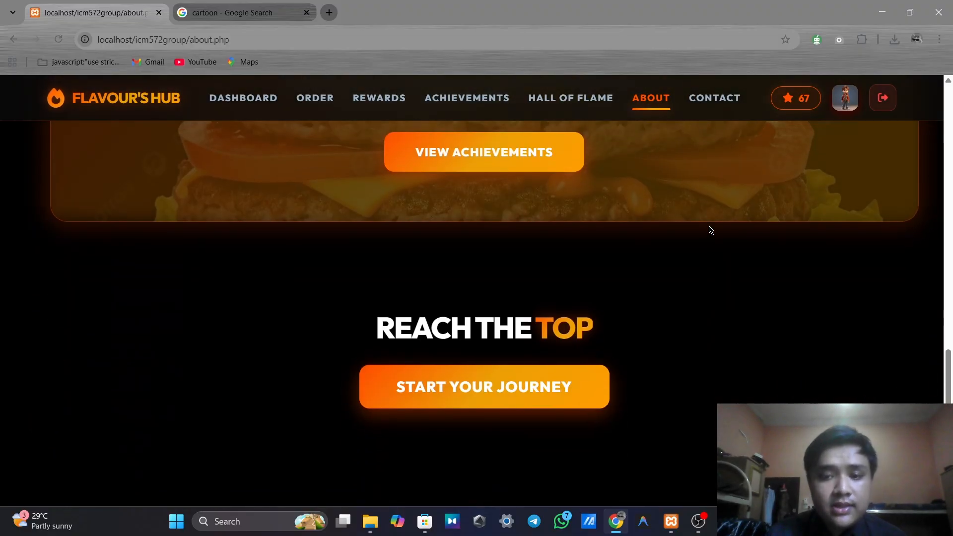
pyautogui.scroll(-1, 710, 230)
pyautogui.scroll(10, 710, 230)
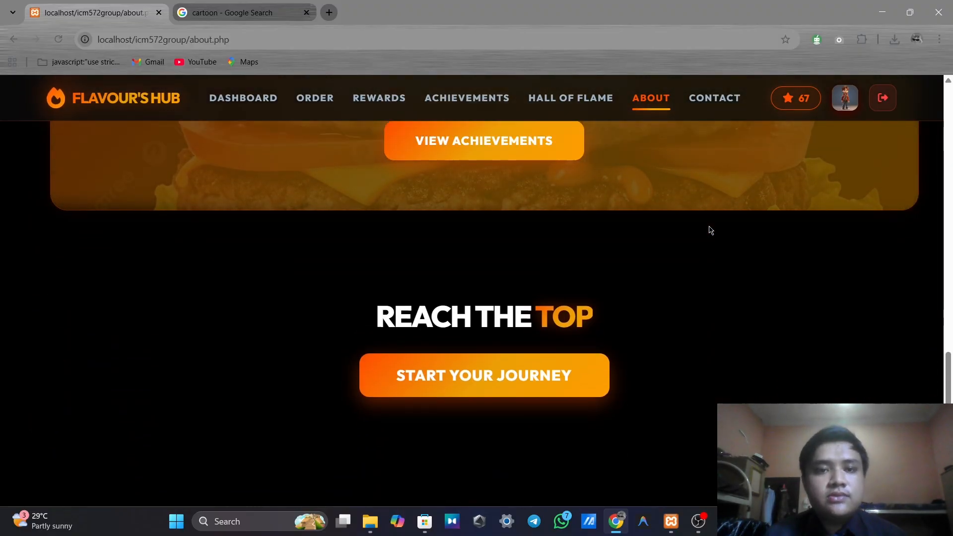
pyautogui.scroll(5, 710, 230)
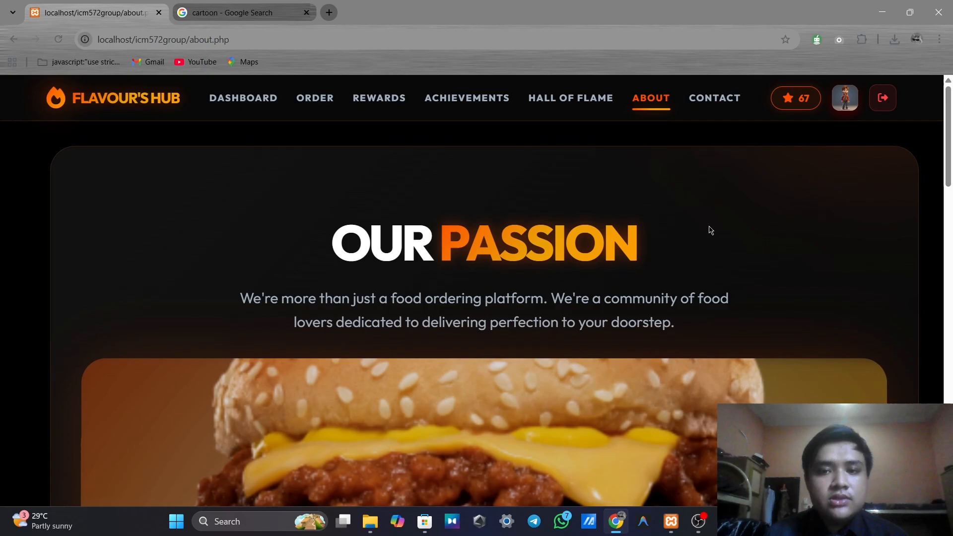
pyautogui.scroll(-1, 710, 229)
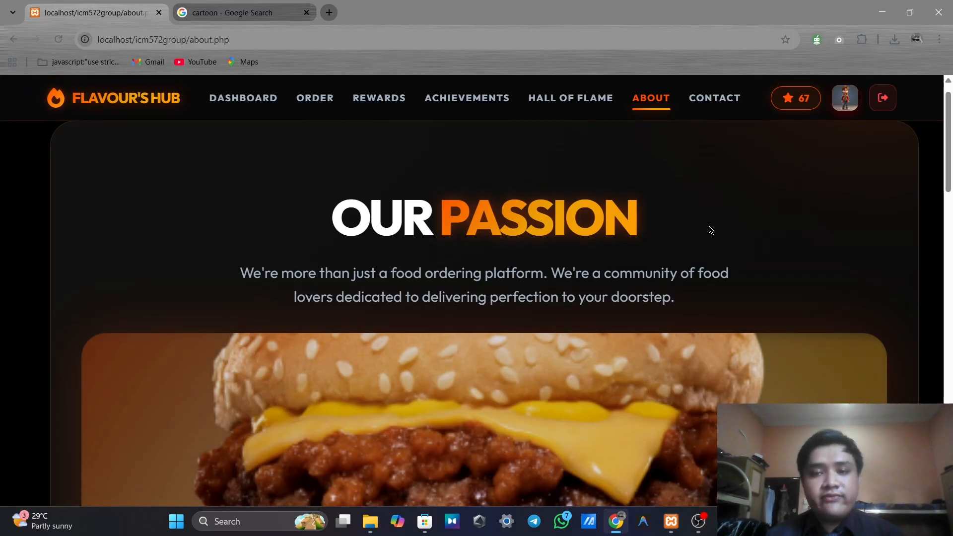
# Go to the Contact page and scroll through the Experience Feedback form's contact and message fields
pyautogui.click(715, 98)
pyautogui.scroll(-1, 688, 183)
pyautogui.scroll(1, 688, 183)
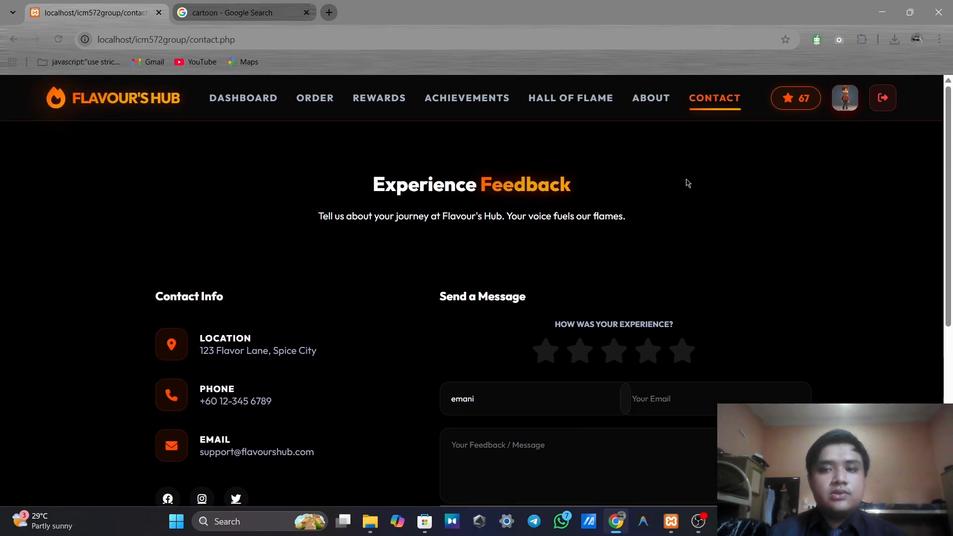
pyautogui.scroll(-1, 688, 183)
pyautogui.scroll(1, 688, 183)
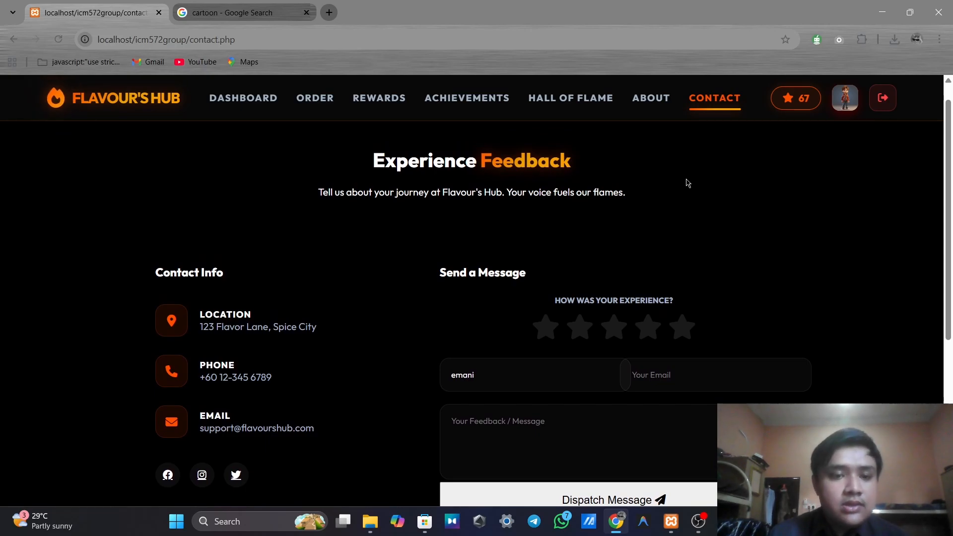
pyautogui.scroll(-1, 402, 234)
pyautogui.scroll(1, 402, 233)
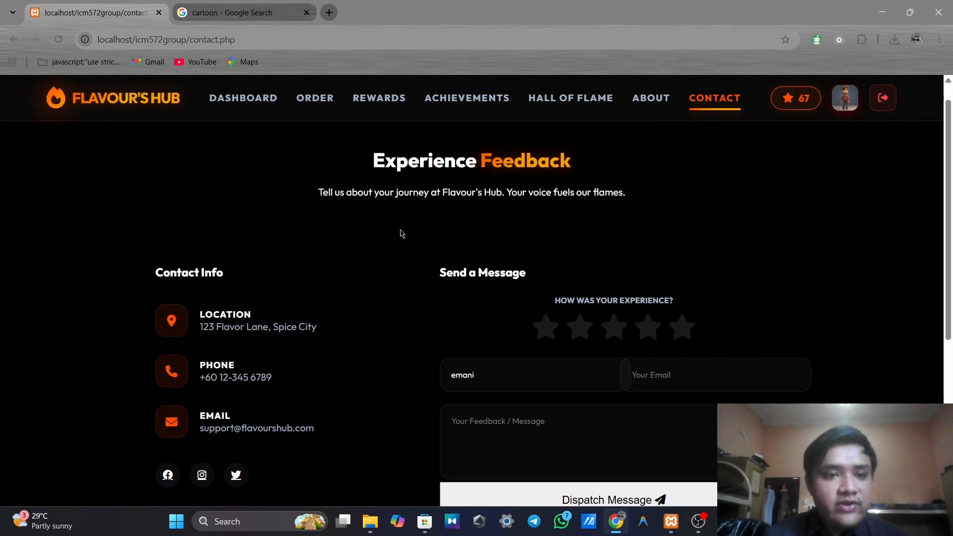
pyautogui.scroll(-1, 362, 241)
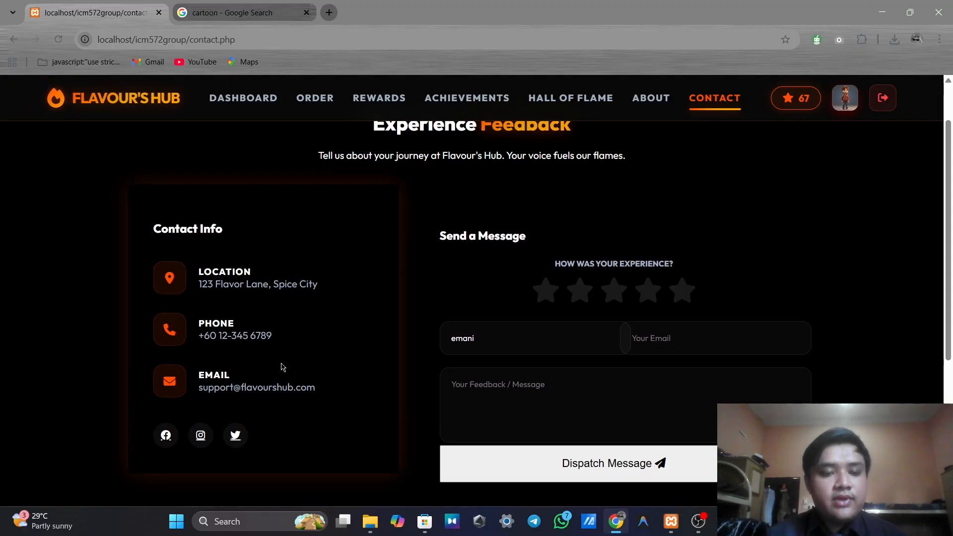
pyautogui.scroll(1, 299, 369)
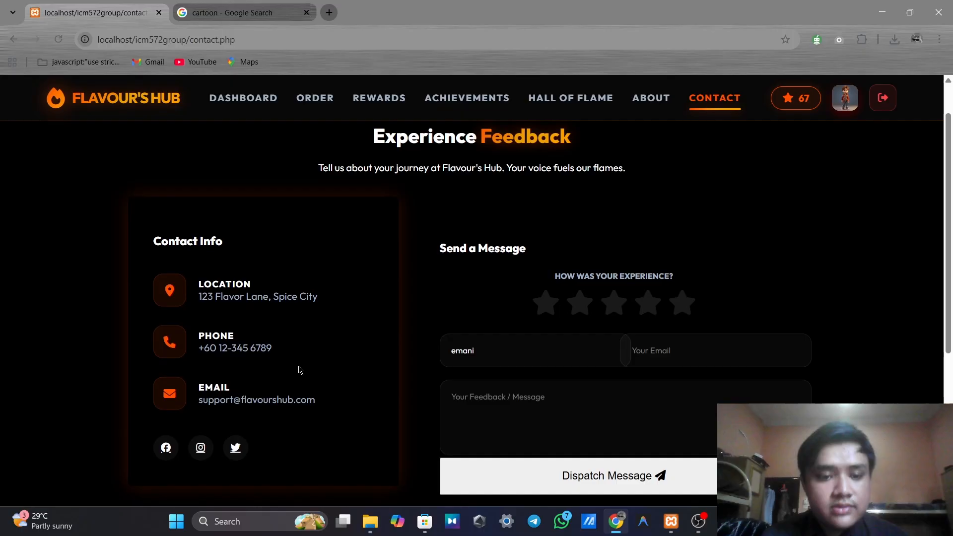
pyautogui.scroll(-1, 299, 369)
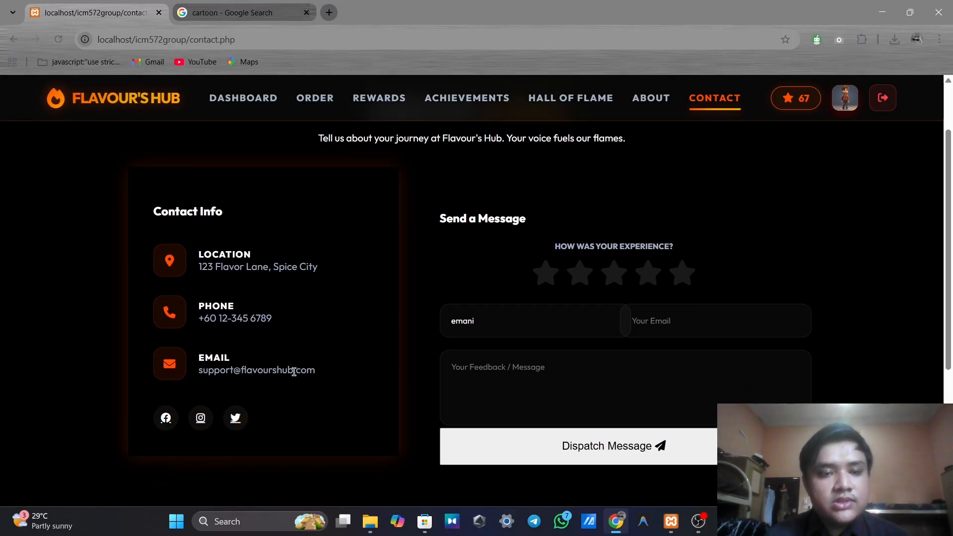
pyautogui.scroll(1, 279, 323)
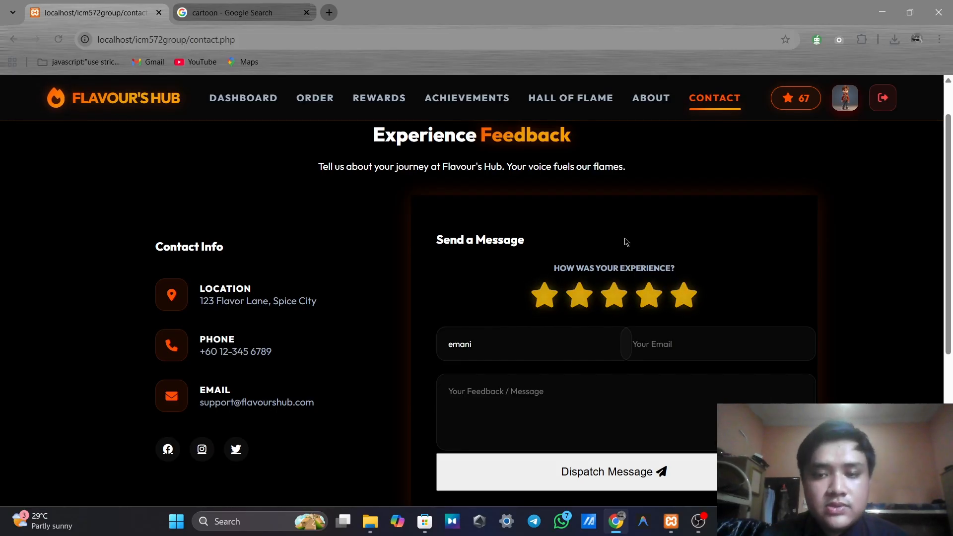
# Give the experience a five-star rating and fill in the suggested e-mail address
pyautogui.click(685, 297)
pyautogui.click(682, 354)
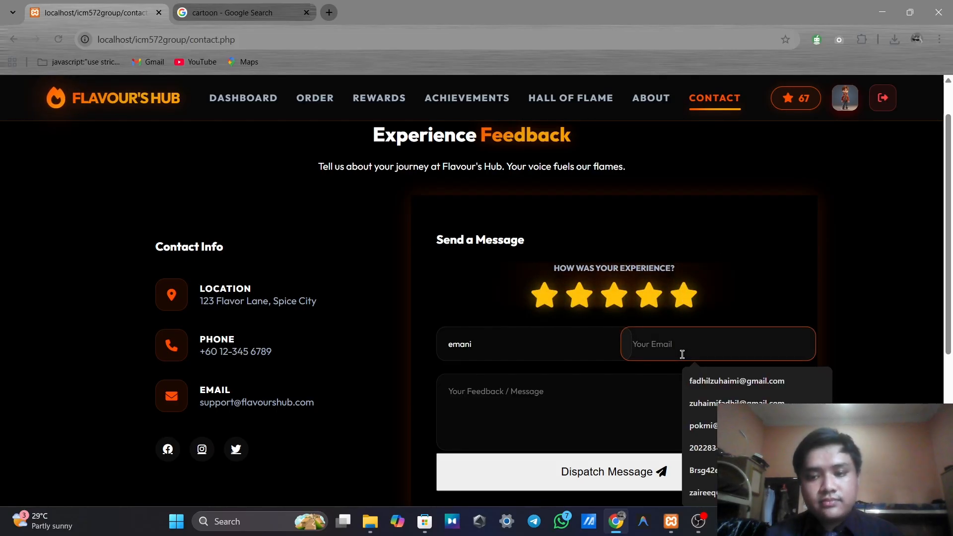
pyautogui.write('zai')
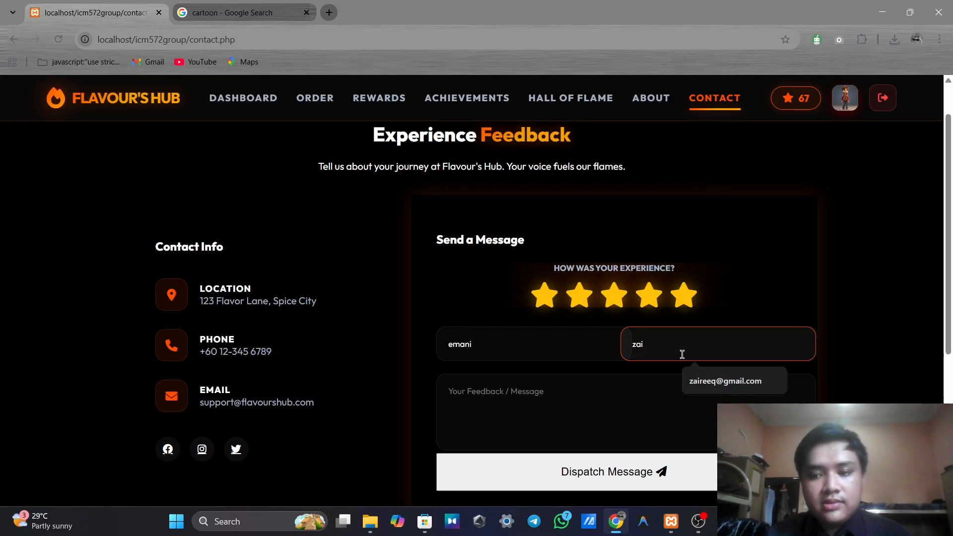
pyautogui.click(702, 385)
# Write the feedback message praising good delivery services and dispatch it
pyautogui.click(636, 405)
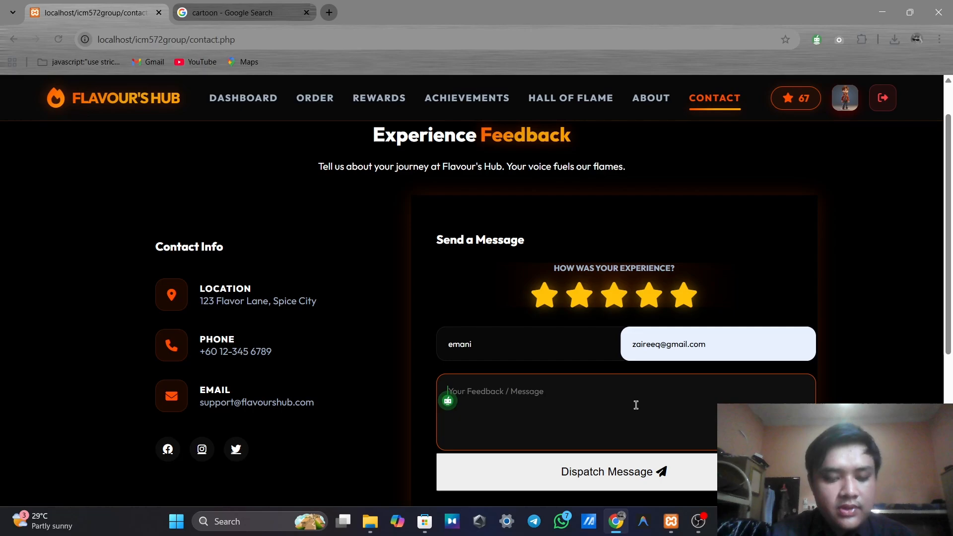
pyautogui.write('good delivery services')
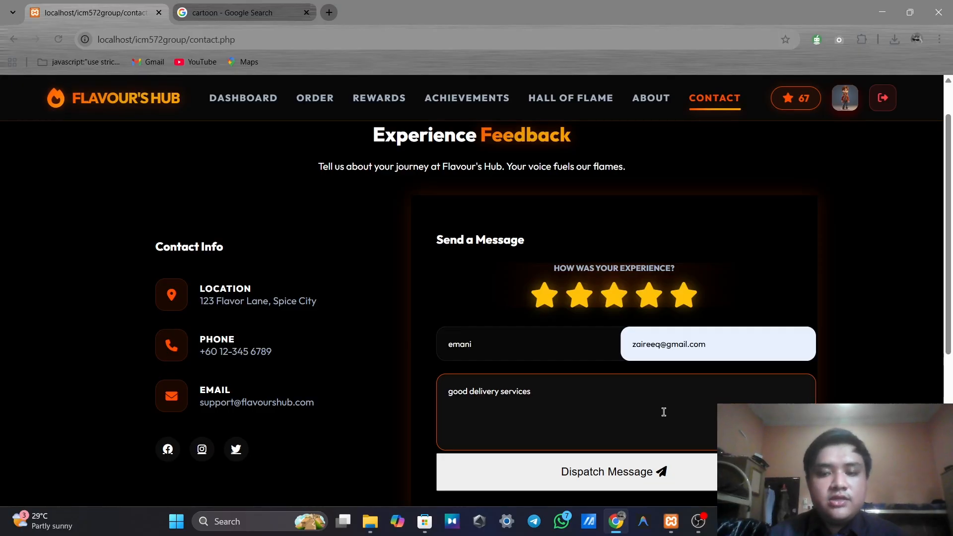
pyautogui.scroll(-1, 666, 415)
pyautogui.click(672, 425)
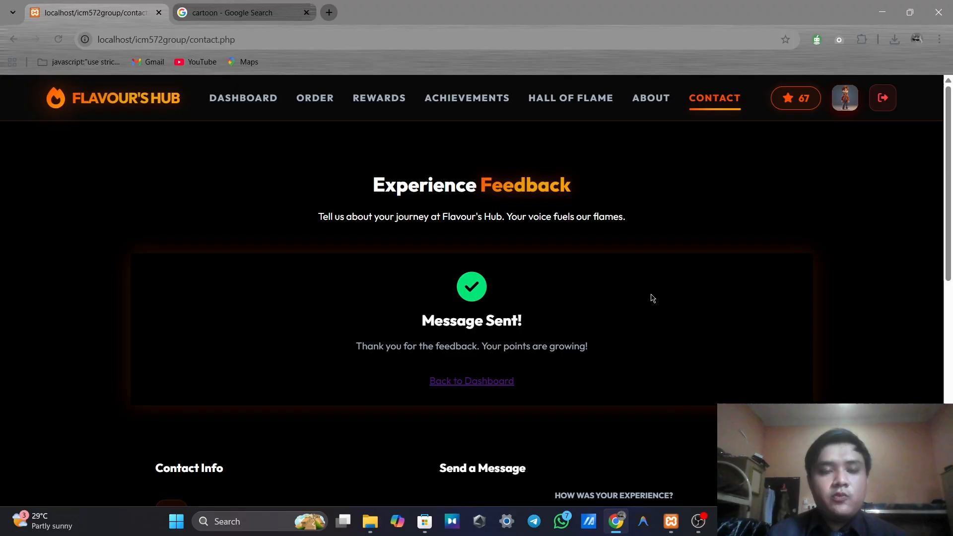
# Open the profile page showing the Rookie Eater badge, 67-point balance and 5 orders
pyautogui.scroll(-1, 652, 294)
pyautogui.scroll(1, 652, 294)
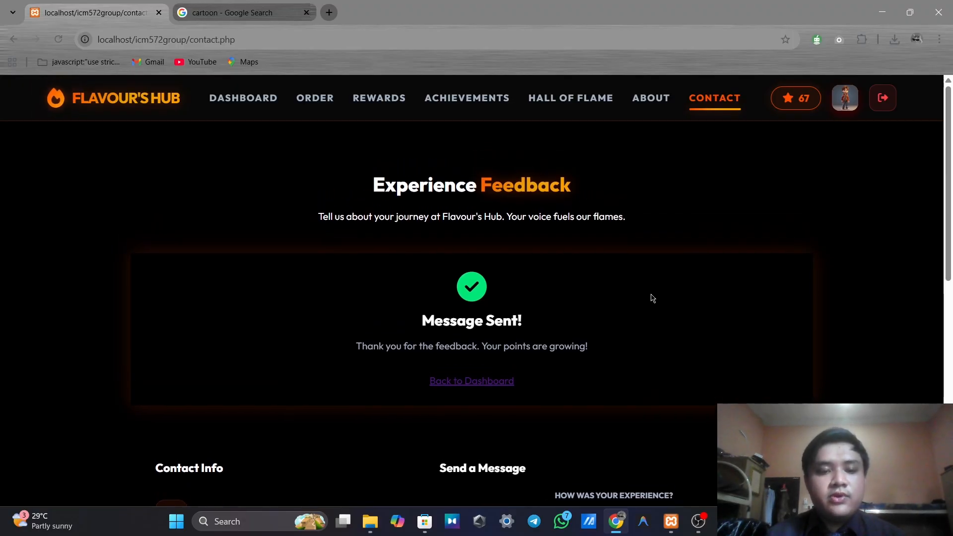
pyautogui.scroll(-1, 651, 294)
pyautogui.scroll(1, 651, 295)
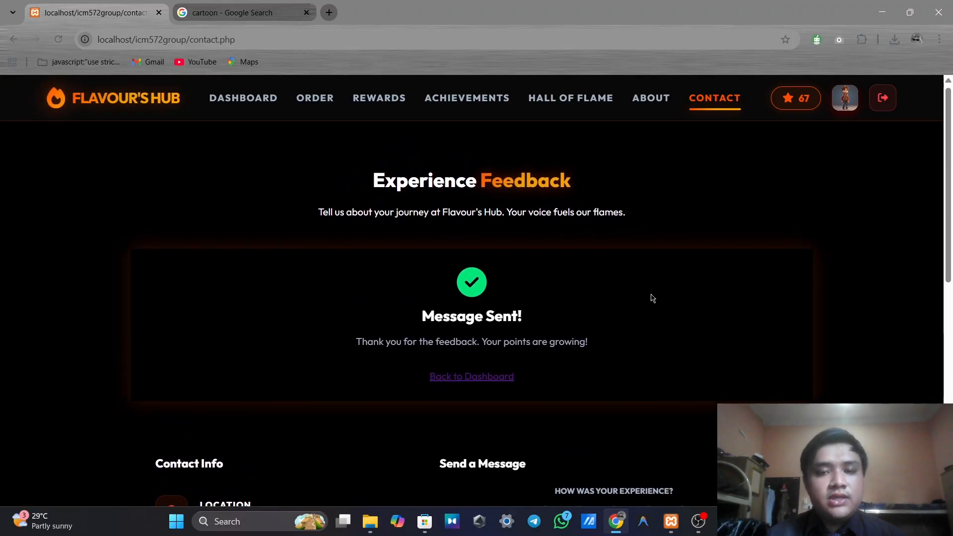
pyautogui.click(844, 105)
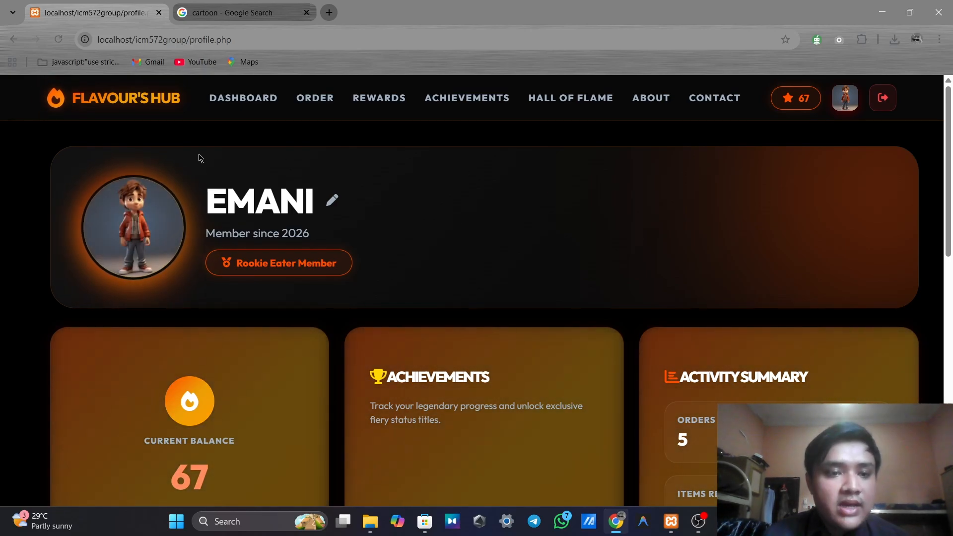
# Upload adada.jpg as the new profile picture and open the display-name editor
pyautogui.click(134, 229)
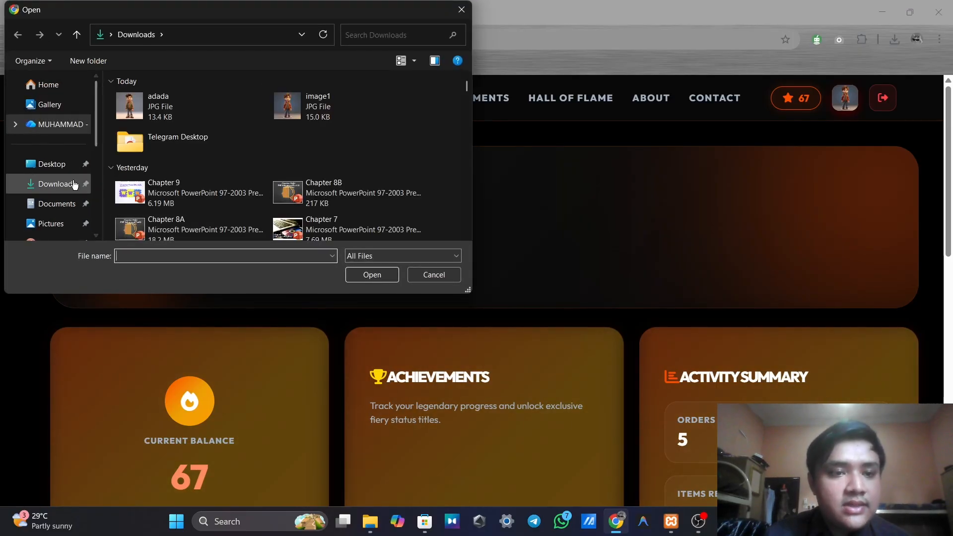
pyautogui.click(180, 94)
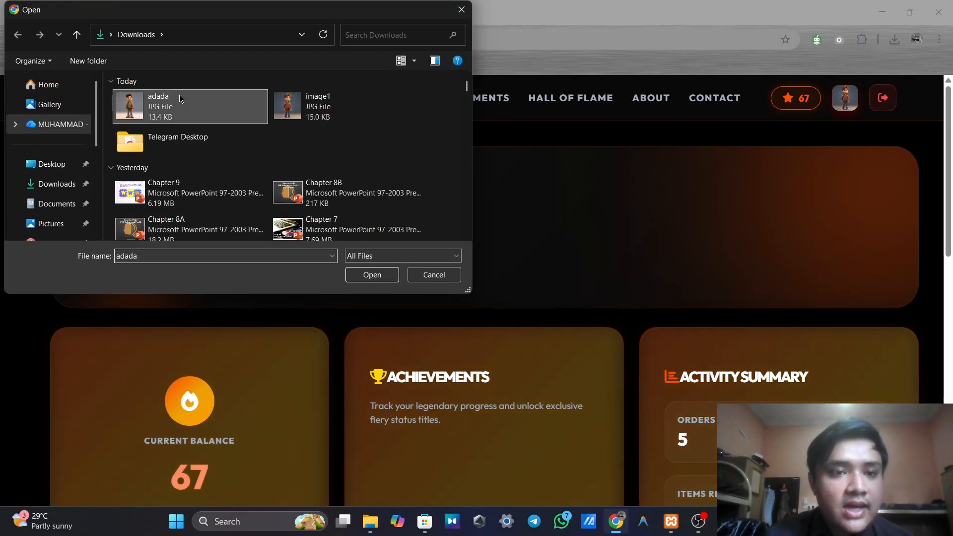
pyautogui.click(378, 278)
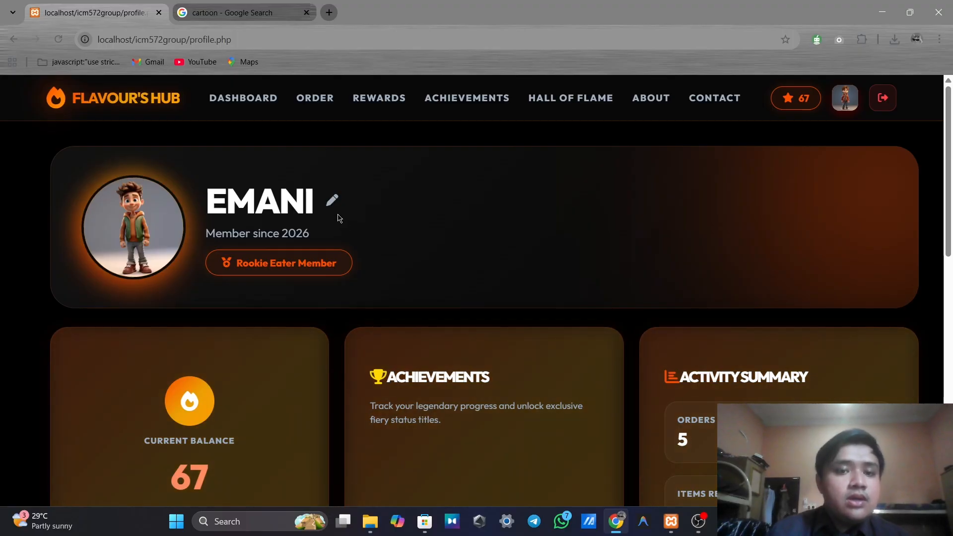
pyautogui.click(332, 200)
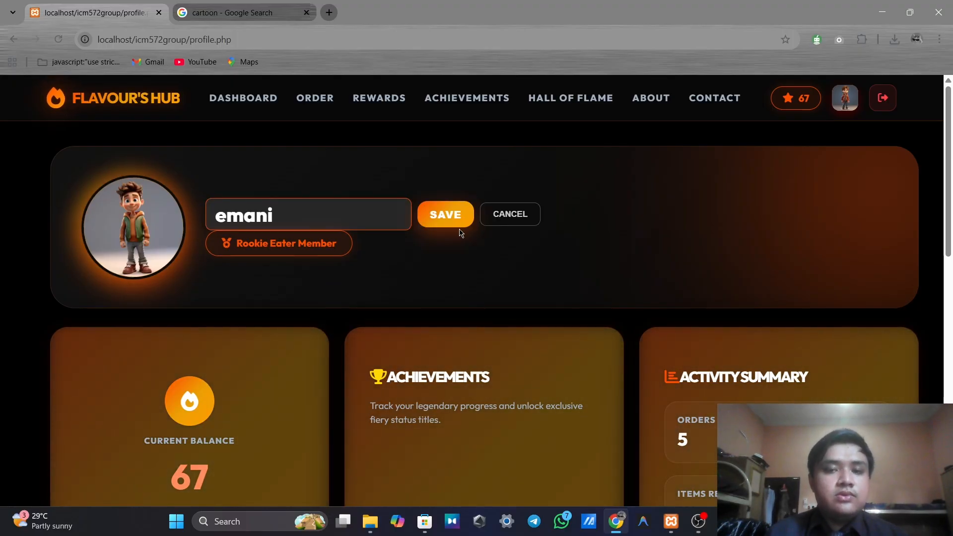
# Replace the display name with the new username and save it
pyautogui.moveTo(347, 215); pyautogui.dragTo(227, 218)
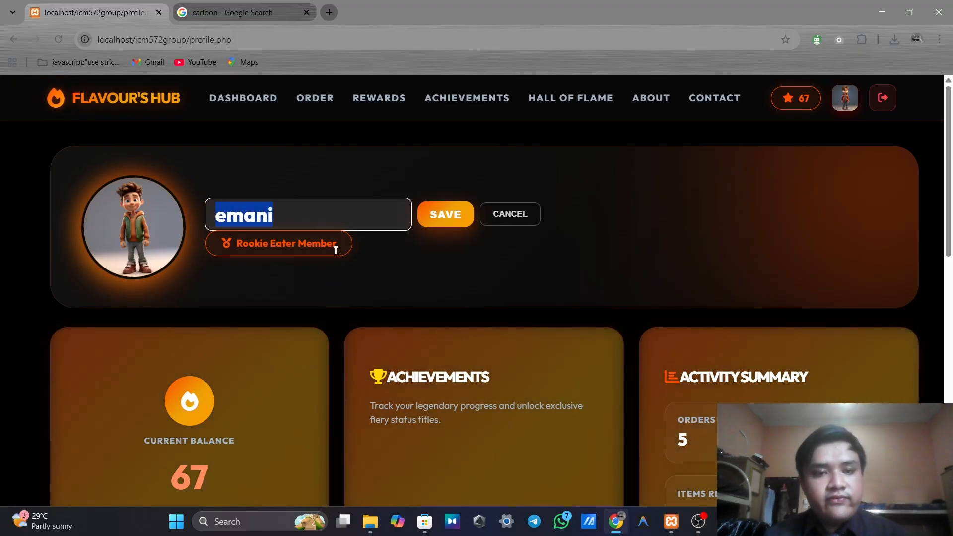
pyautogui.write('zaireeq')
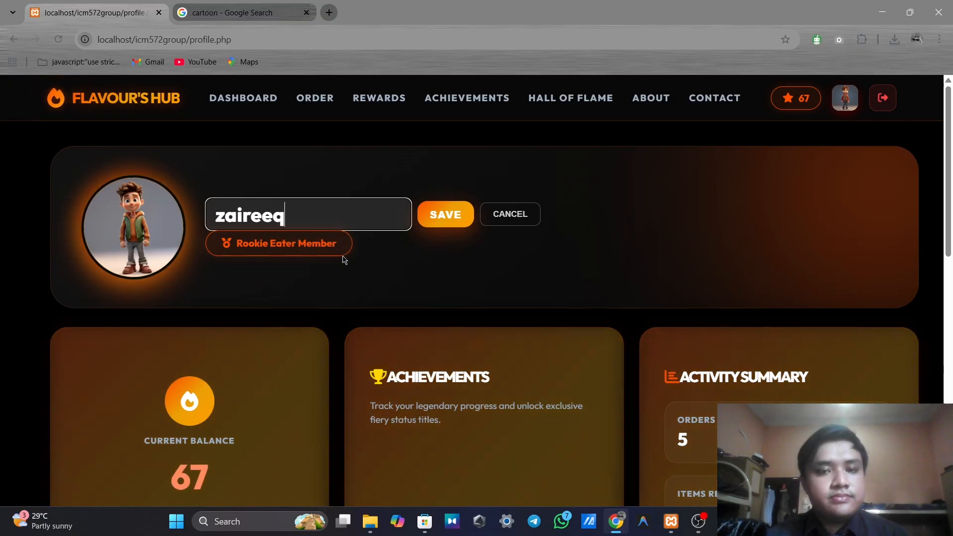
pyautogui.click(446, 215)
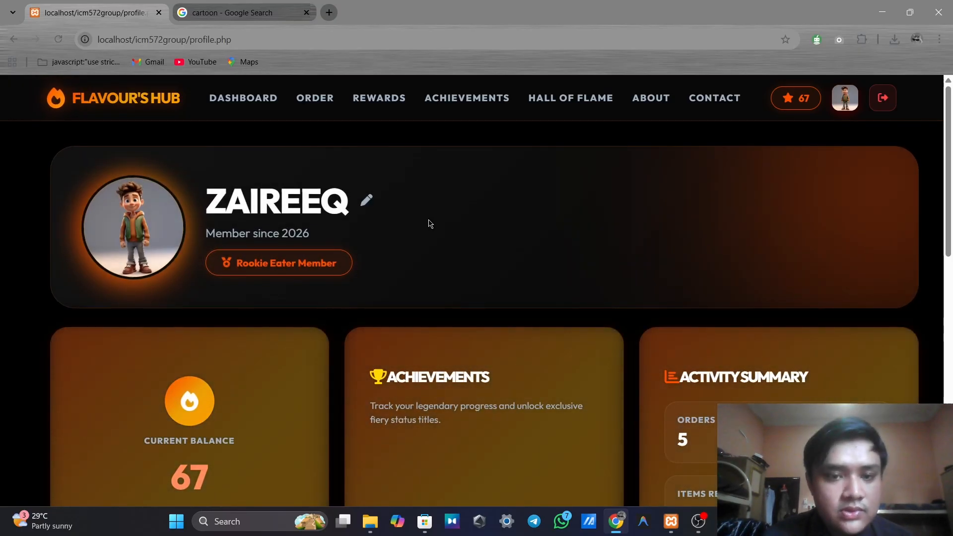
pyautogui.scroll(-1, 430, 223)
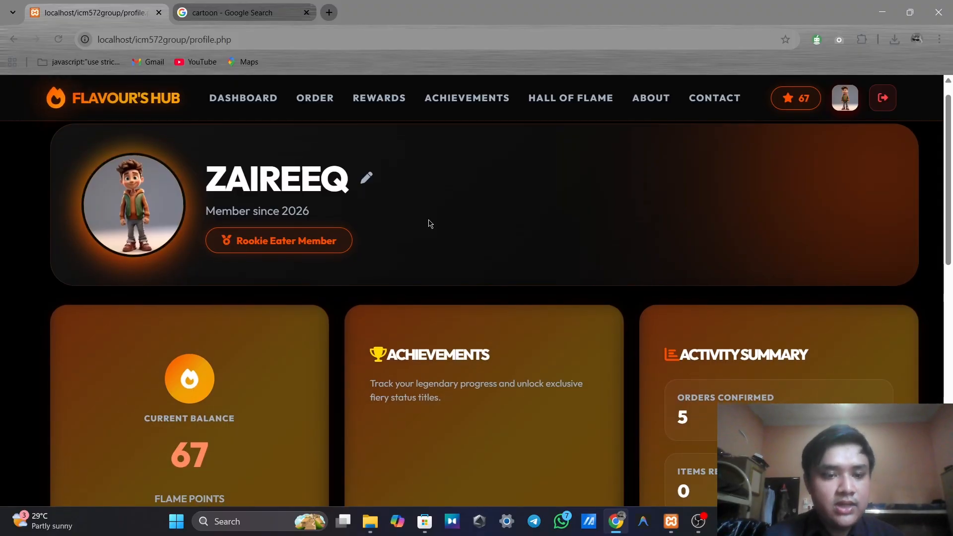
pyautogui.scroll(-3, 430, 223)
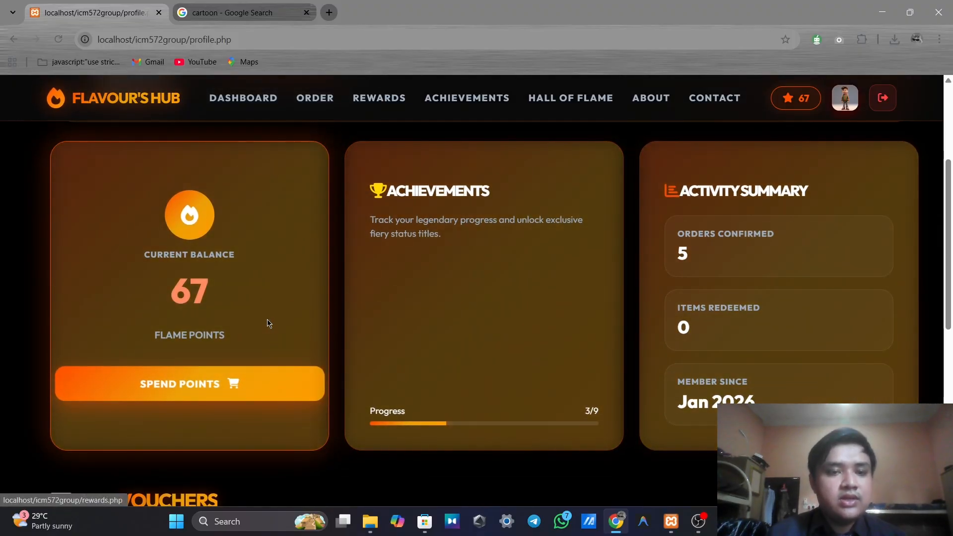
pyautogui.click(290, 381)
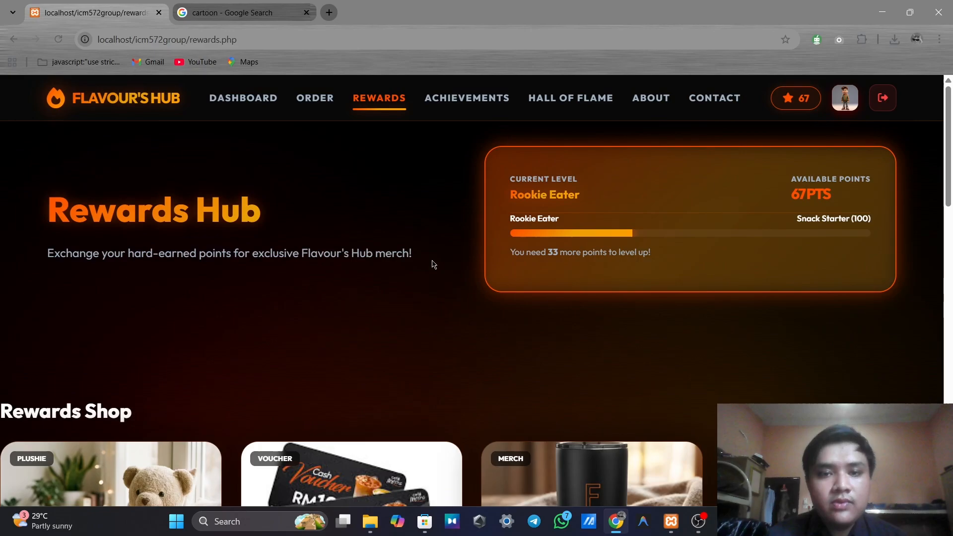
pyautogui.scroll(-8, 433, 265)
pyautogui.scroll(2, 434, 265)
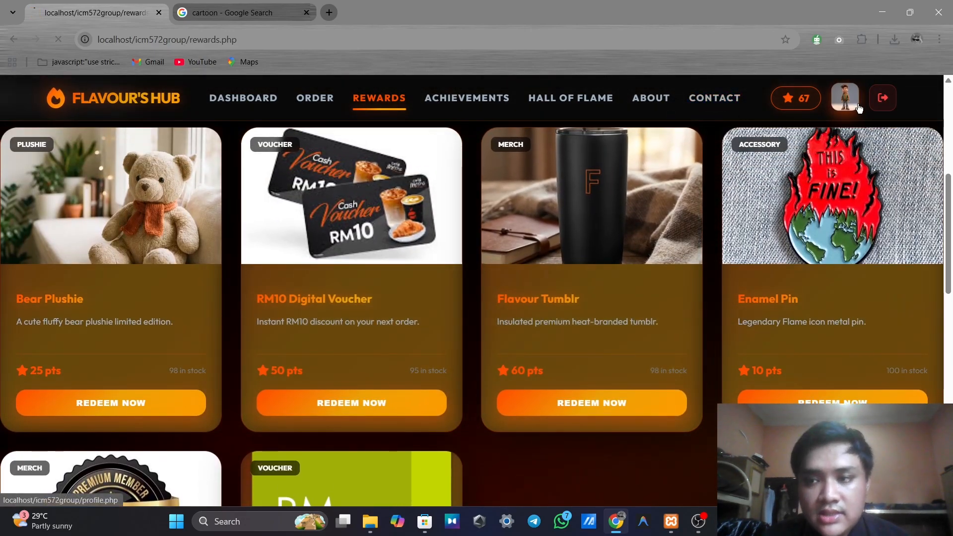
pyautogui.click(845, 98)
pyautogui.scroll(-3, 504, 202)
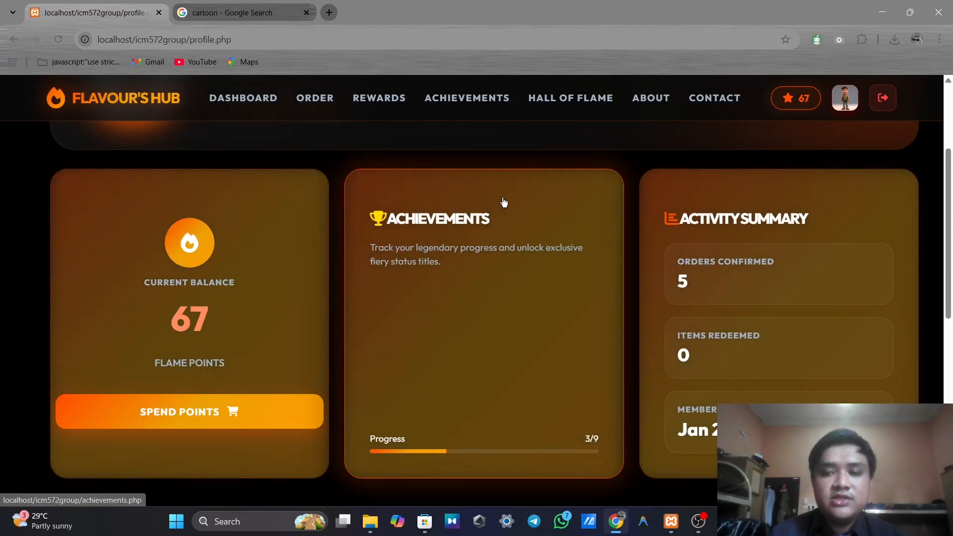
pyautogui.scroll(-1, 504, 202)
pyautogui.scroll(1, 503, 202)
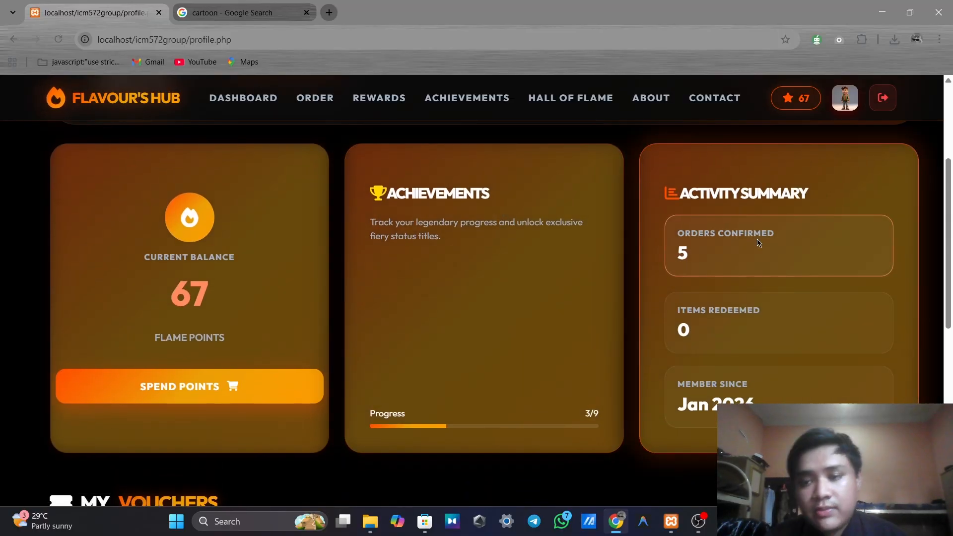
pyautogui.scroll(-1, 758, 242)
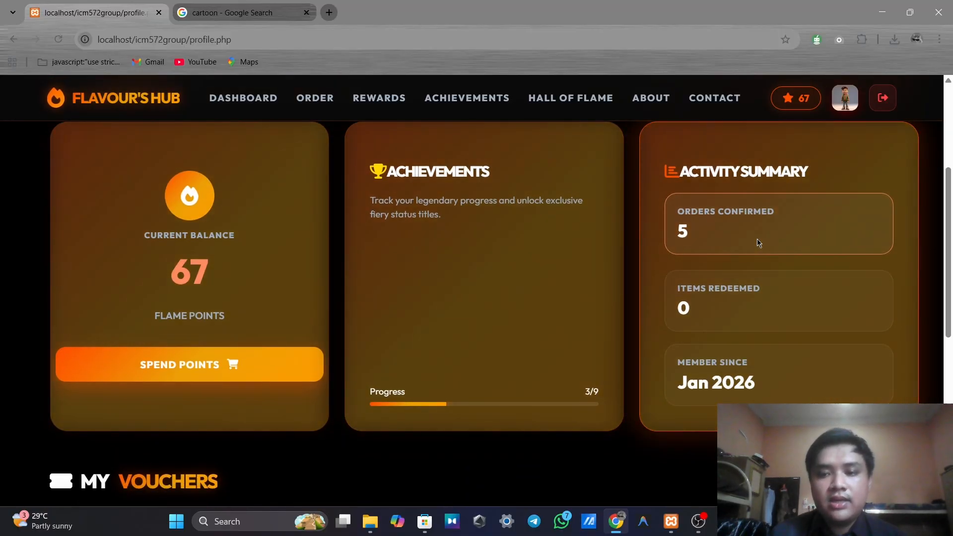
pyautogui.scroll(-1, 753, 316)
pyautogui.scroll(1, 753, 316)
pyautogui.scroll(-1, 753, 317)
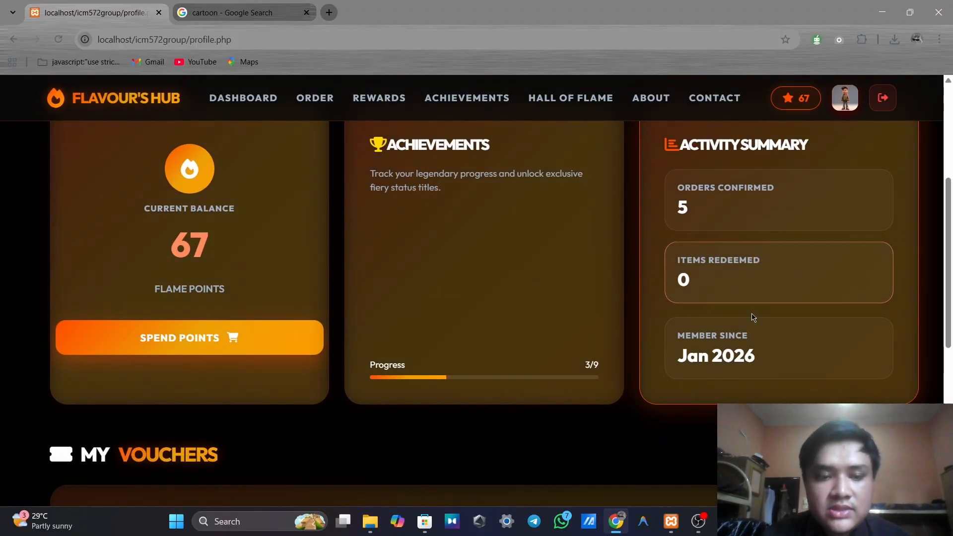
pyautogui.scroll(-2, 753, 317)
pyautogui.scroll(-3, 753, 318)
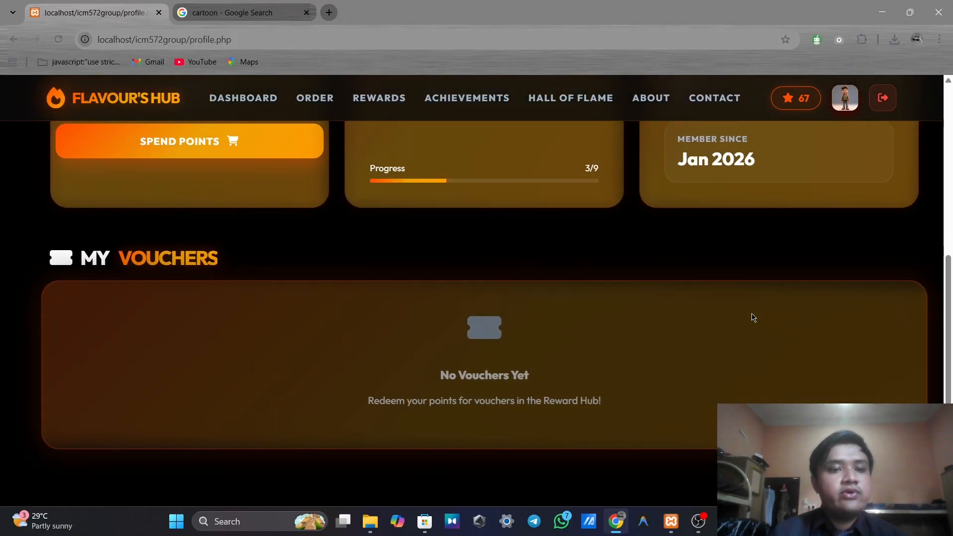
pyautogui.scroll(-1, 753, 318)
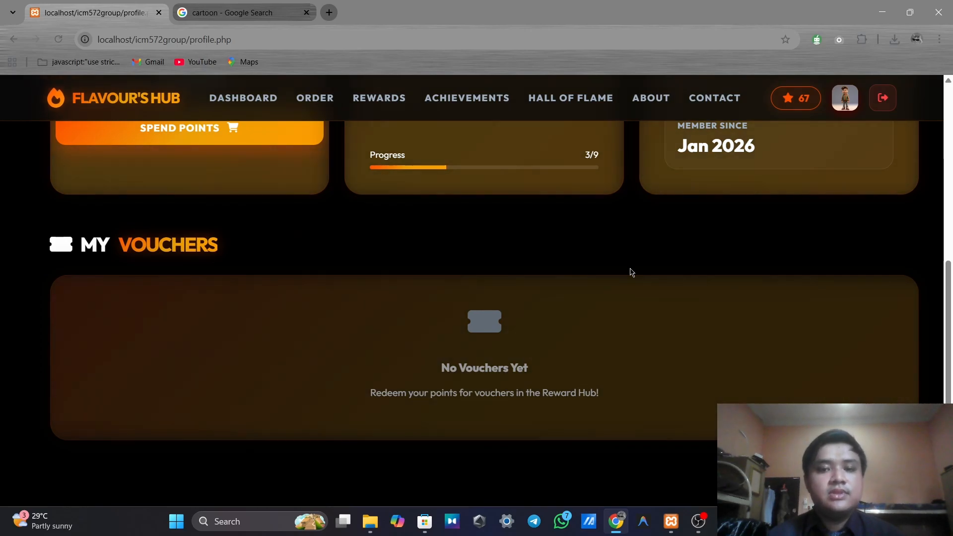
pyautogui.scroll(6, 631, 272)
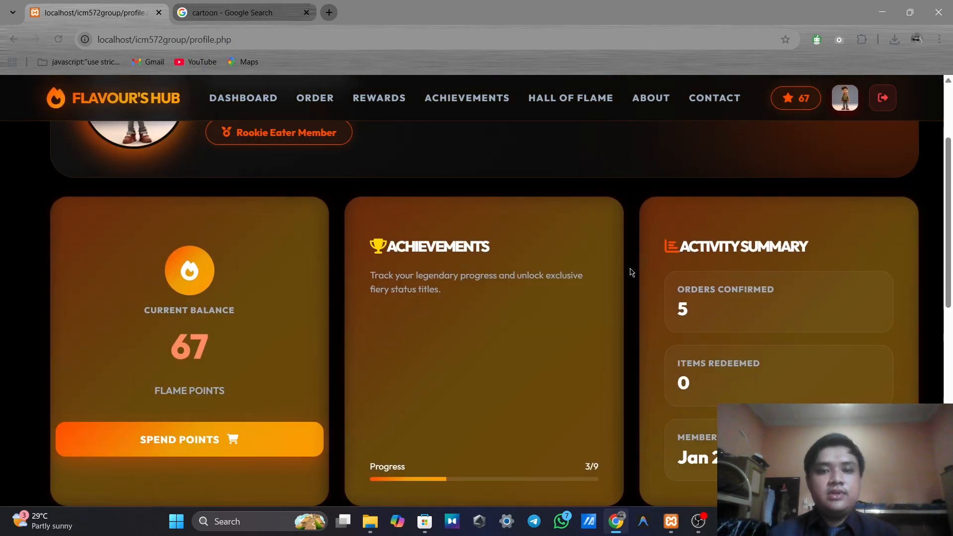
pyautogui.scroll(2, 660, 257)
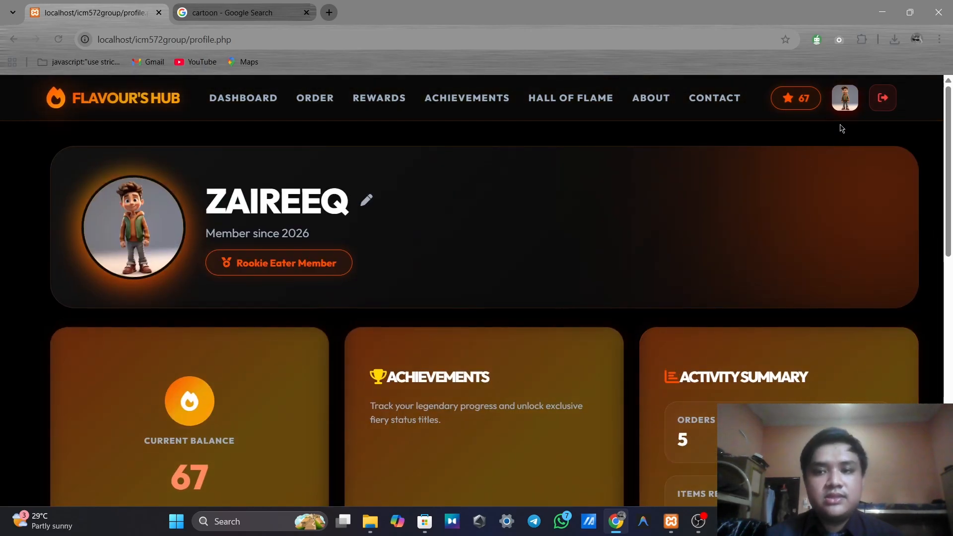
pyautogui.scroll(-1, 698, 276)
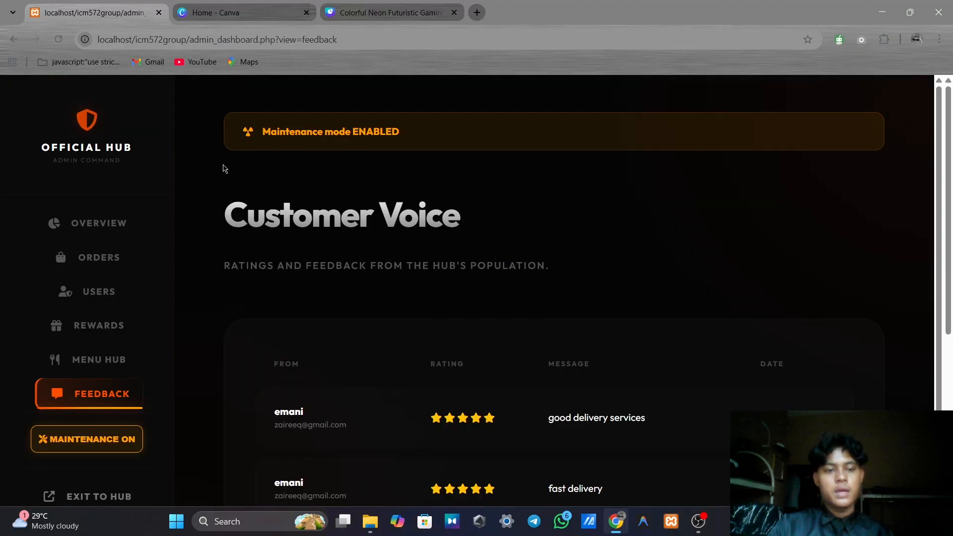
# Go from the Hub Overview dashboard to the Order Logistics orders list
pyautogui.click(99, 223)
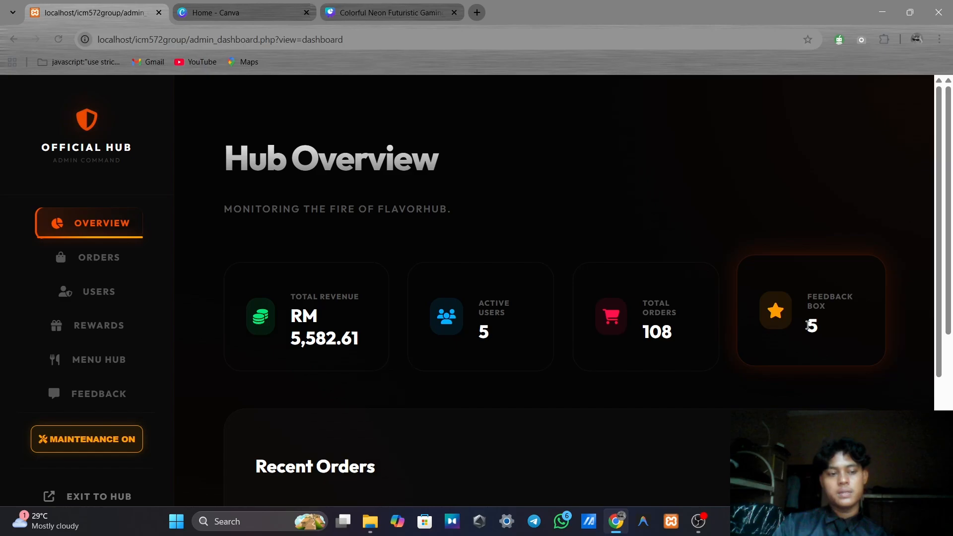
pyautogui.click(96, 259)
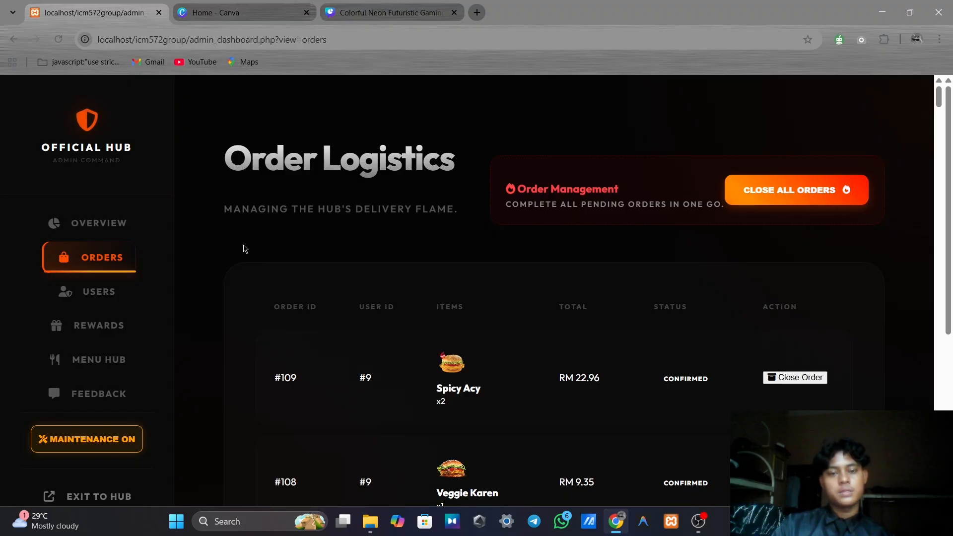
# Close all pending orders so #109 and #108 show COMPLETED
pyautogui.scroll(-1, 347, 274)
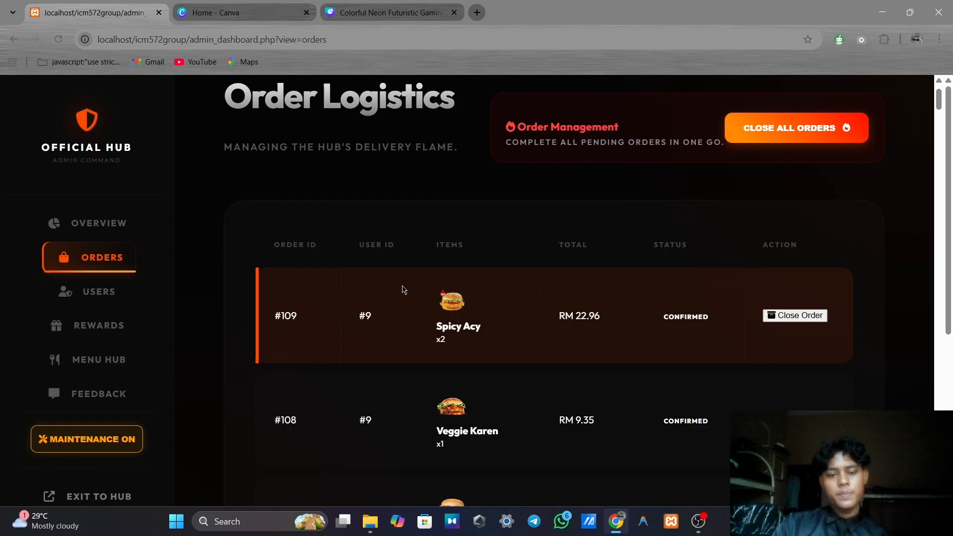
pyautogui.scroll(-1, 412, 295)
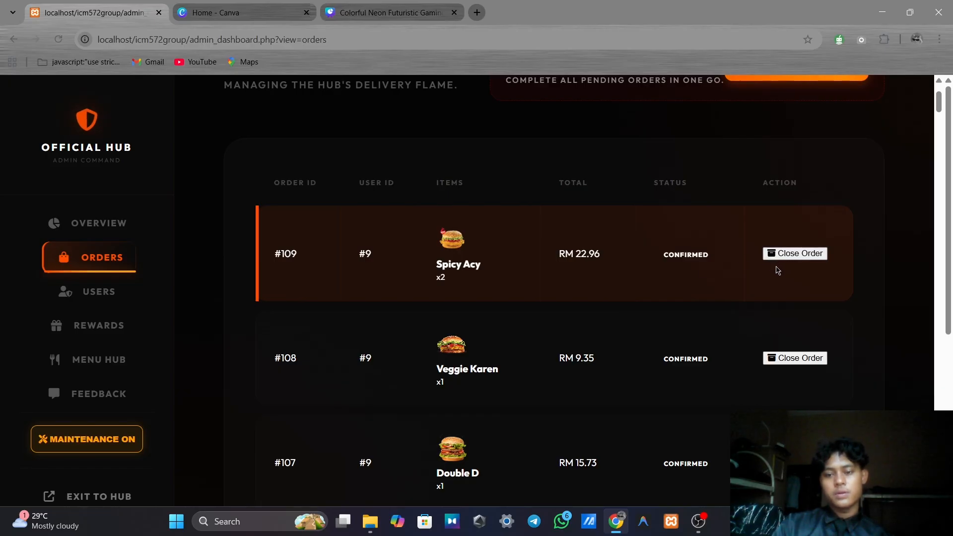
pyautogui.scroll(2, 777, 271)
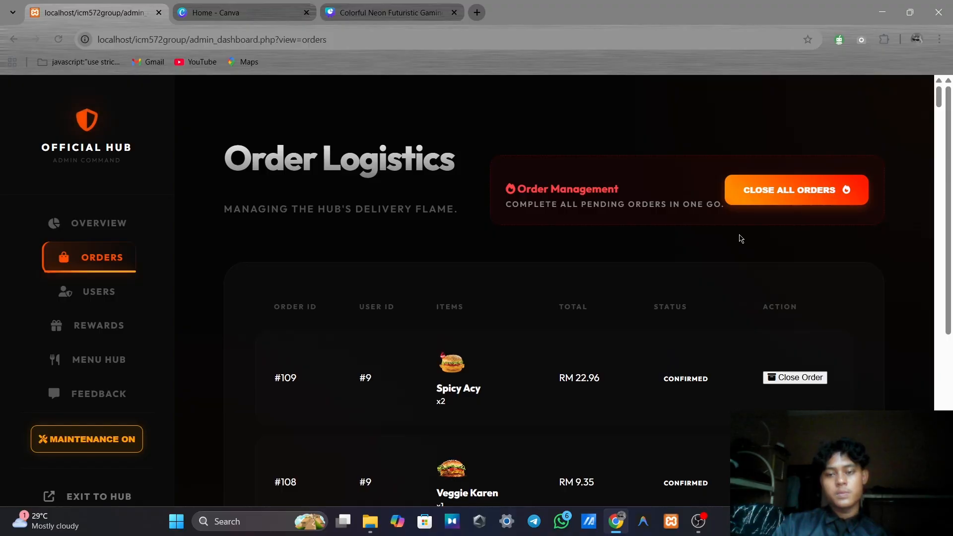
pyautogui.click(797, 197)
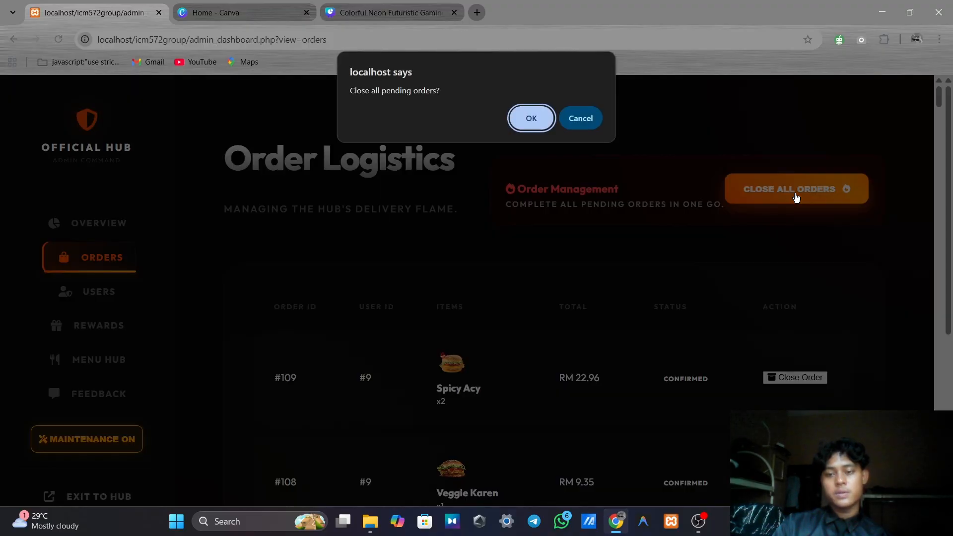
pyautogui.click(536, 118)
pyautogui.scroll(-1, 680, 259)
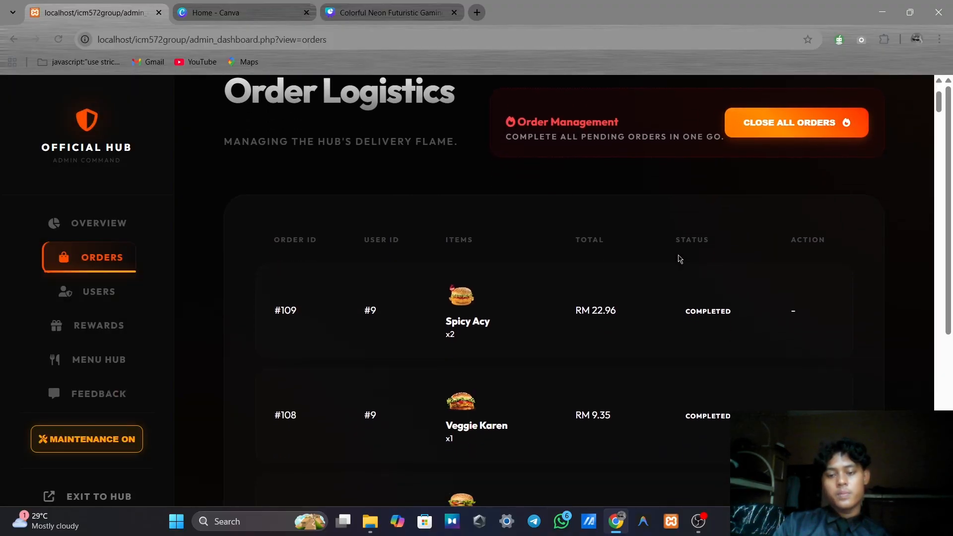
# In the user directory, set user #9's role to Admin and save
pyautogui.click(92, 297)
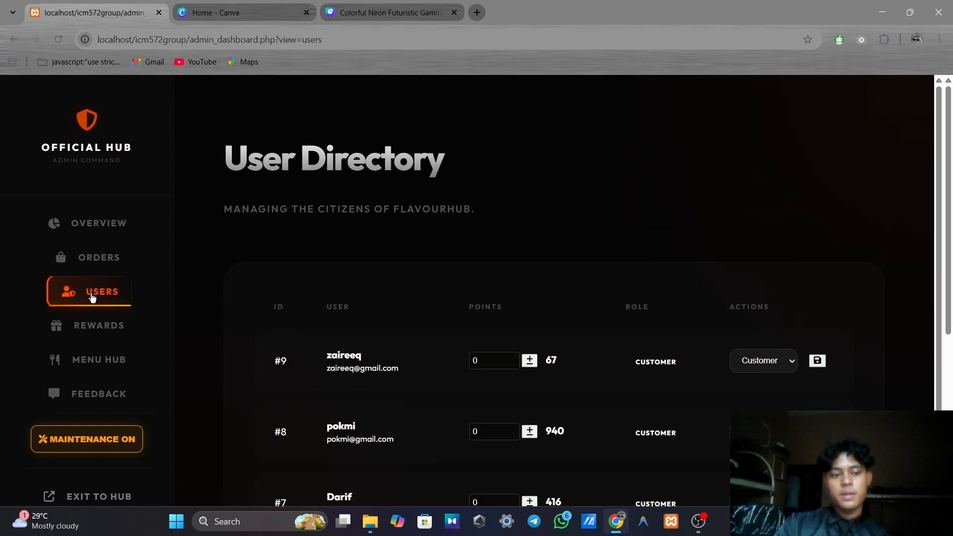
pyautogui.scroll(-2, 377, 239)
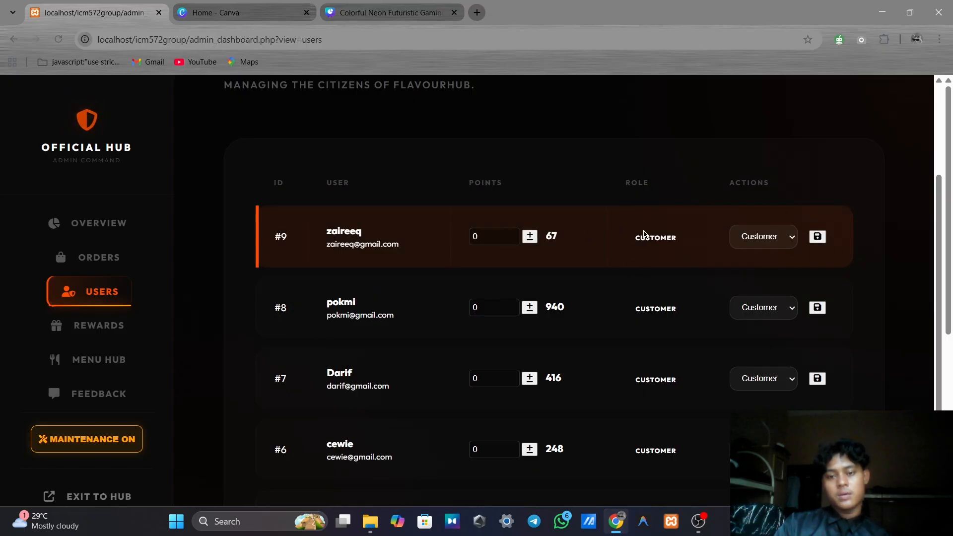
pyautogui.click(752, 240)
pyautogui.click(765, 270)
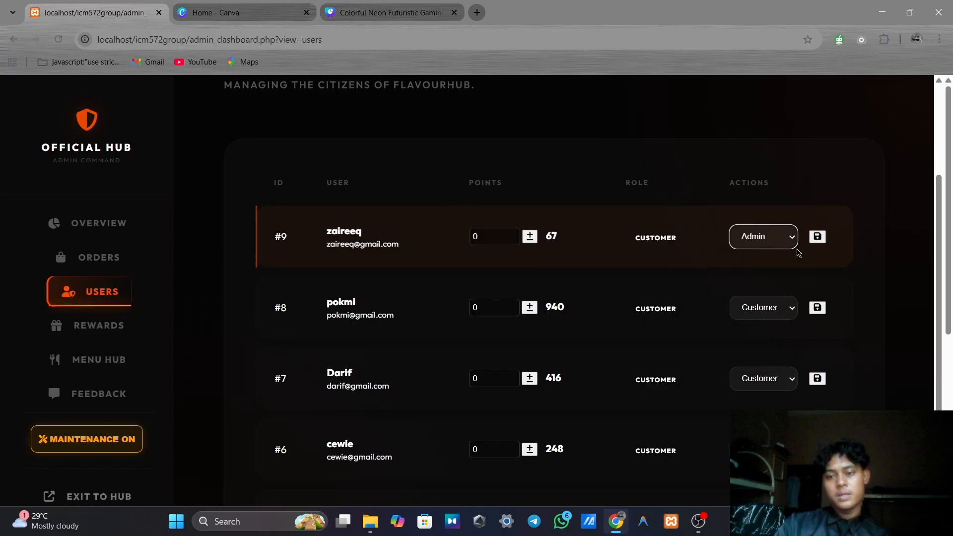
pyautogui.click(818, 237)
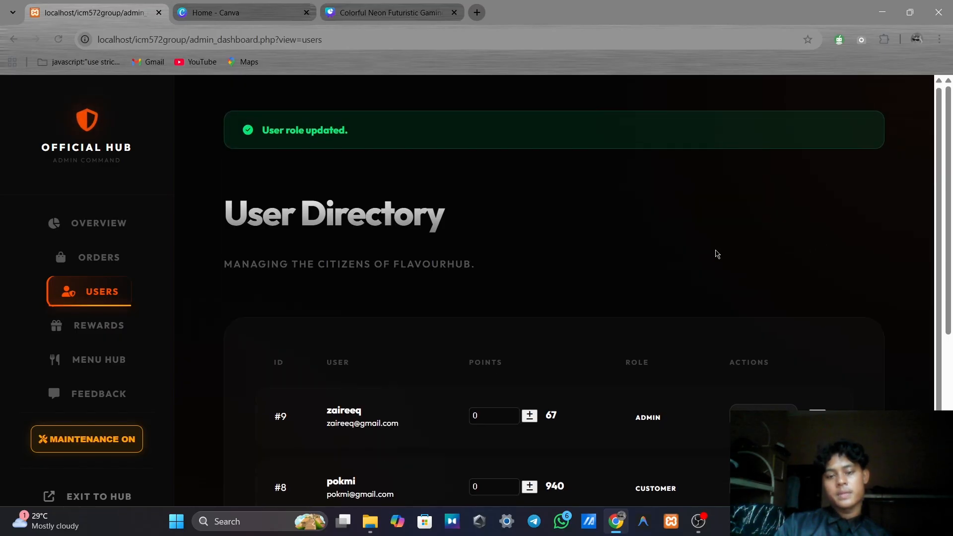
# Set user #9's role back to Customer and save
pyautogui.click(764, 293)
pyautogui.click(760, 312)
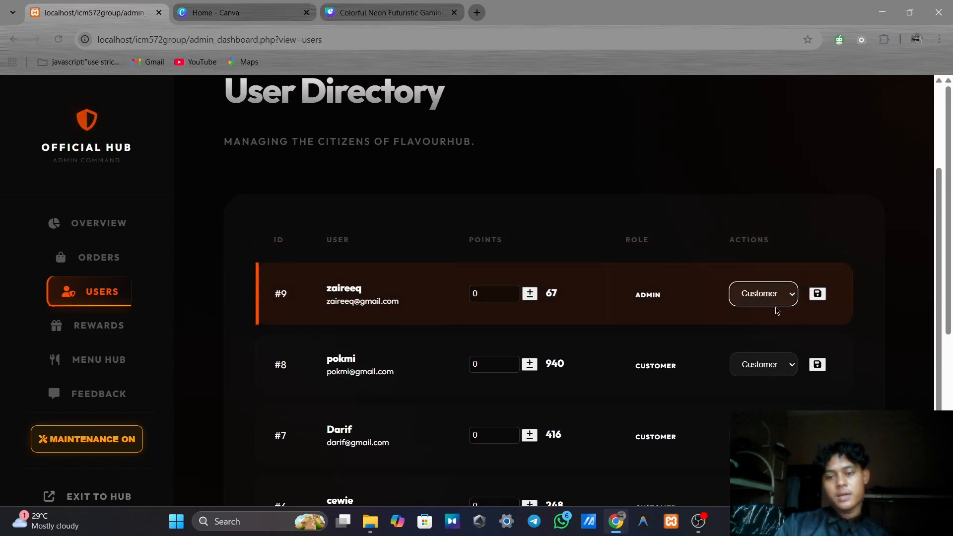
pyautogui.click(817, 293)
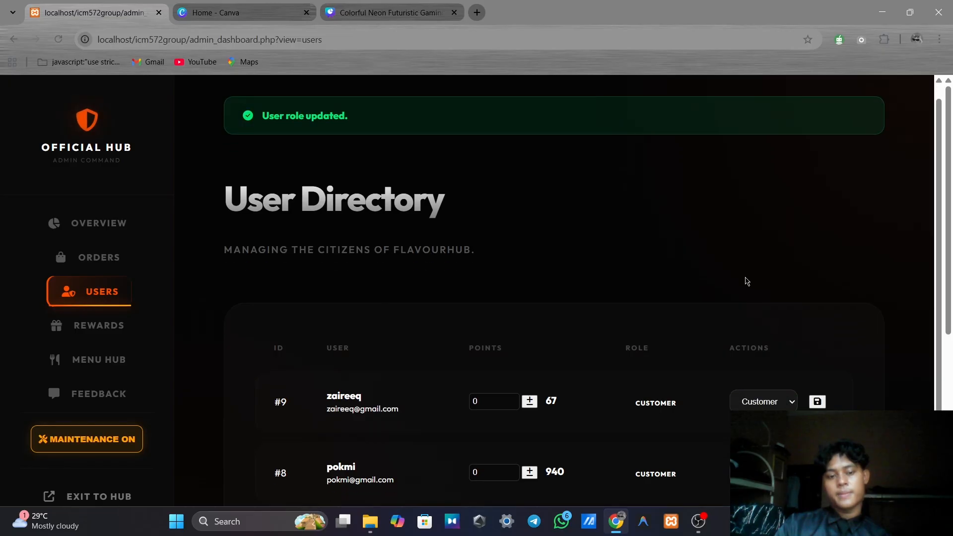
pyautogui.scroll(-3, 745, 279)
pyautogui.scroll(-1, 596, 322)
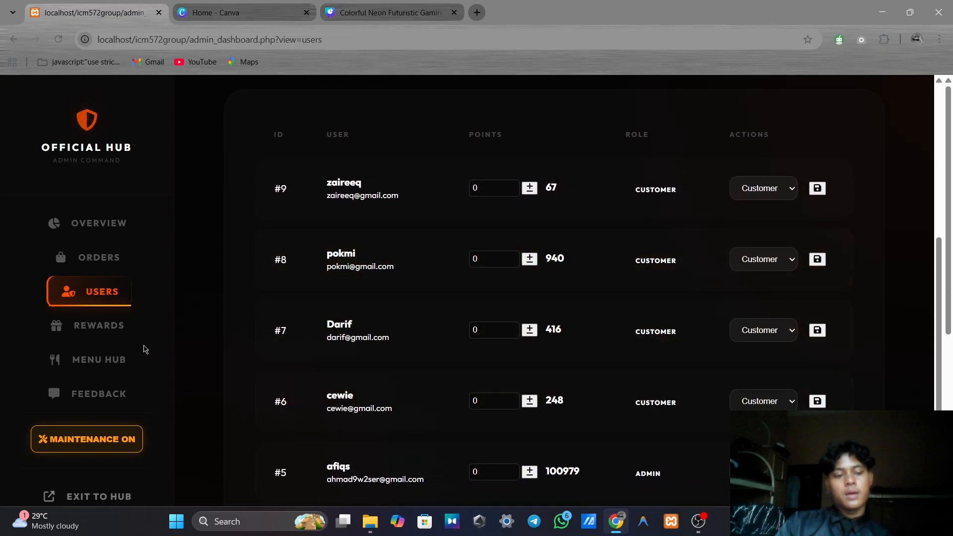
pyautogui.click(92, 330)
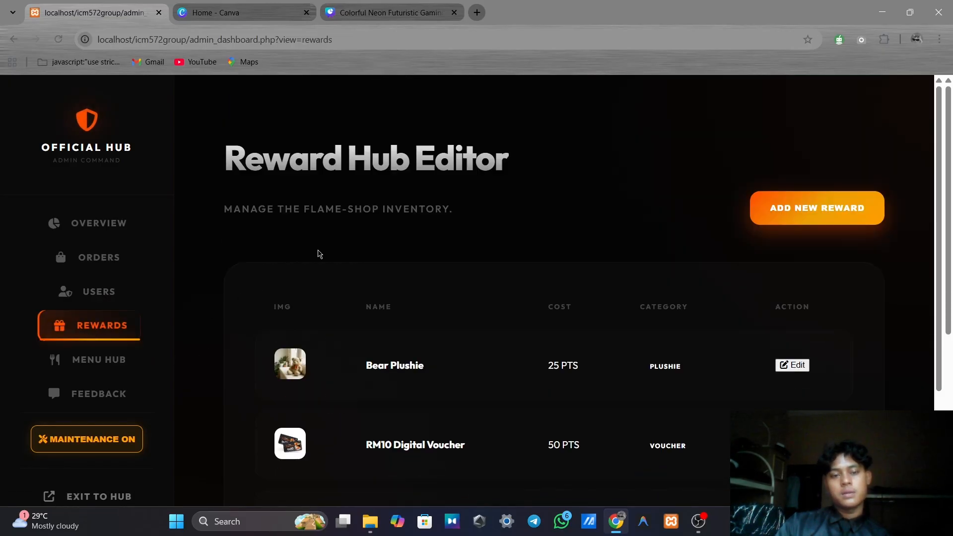
# Scroll through the Reward Hub Editor table to review each reward's points cost and category
pyautogui.scroll(-3, 371, 251)
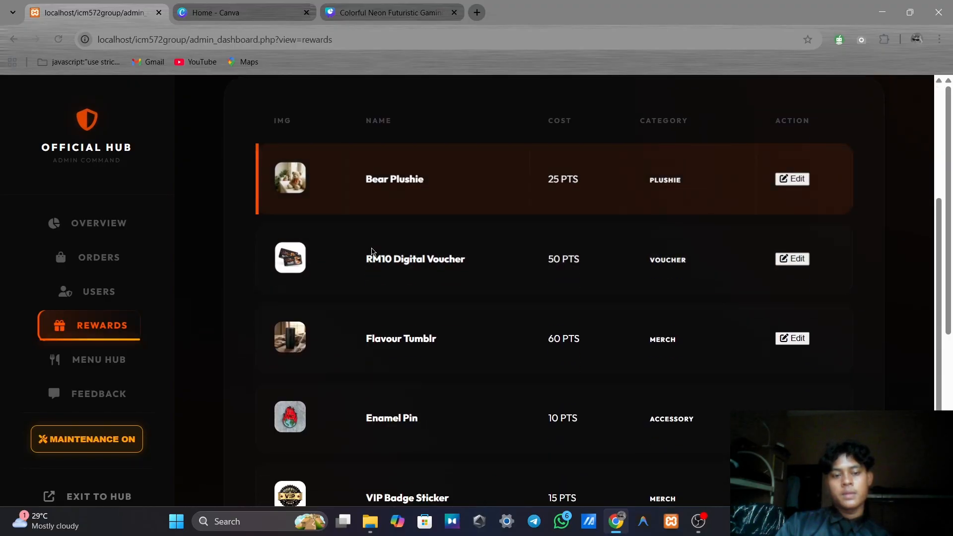
pyautogui.scroll(1, 373, 252)
pyautogui.scroll(-1, 374, 251)
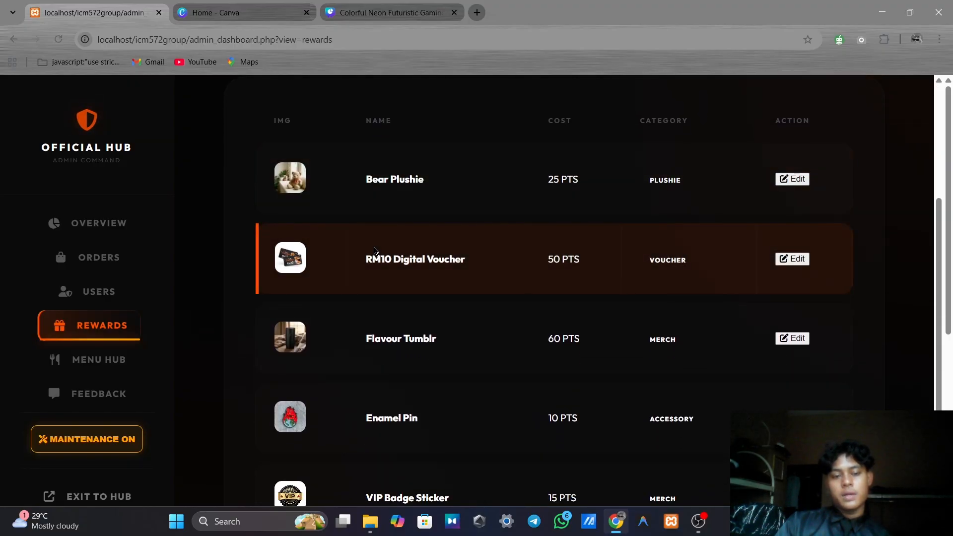
pyautogui.scroll(-2, 377, 253)
pyautogui.scroll(5, 387, 257)
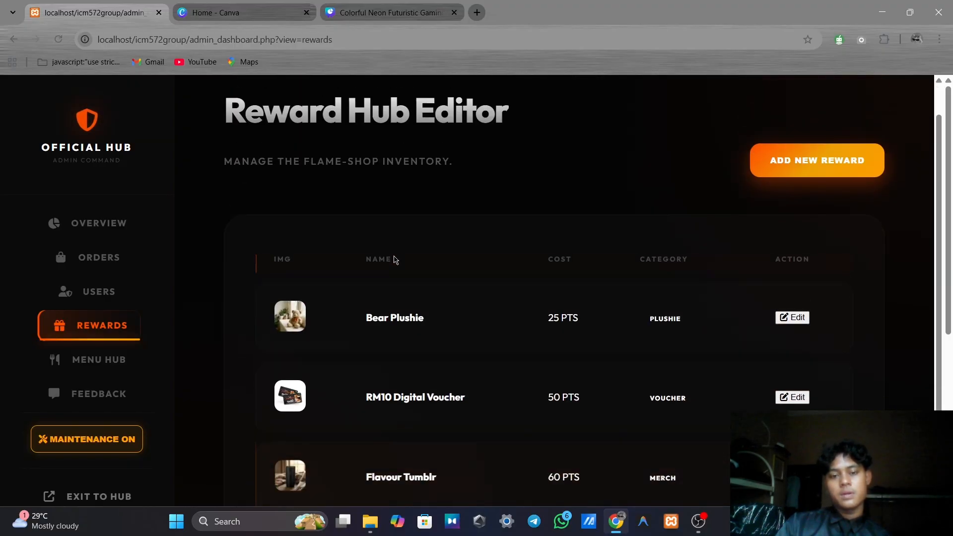
pyautogui.scroll(-1, 570, 313)
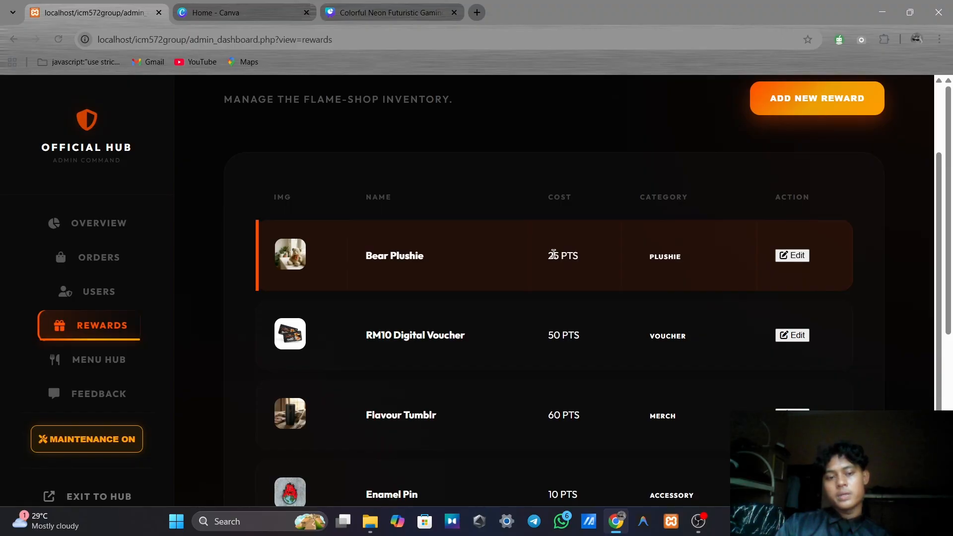
pyautogui.scroll(1, 739, 233)
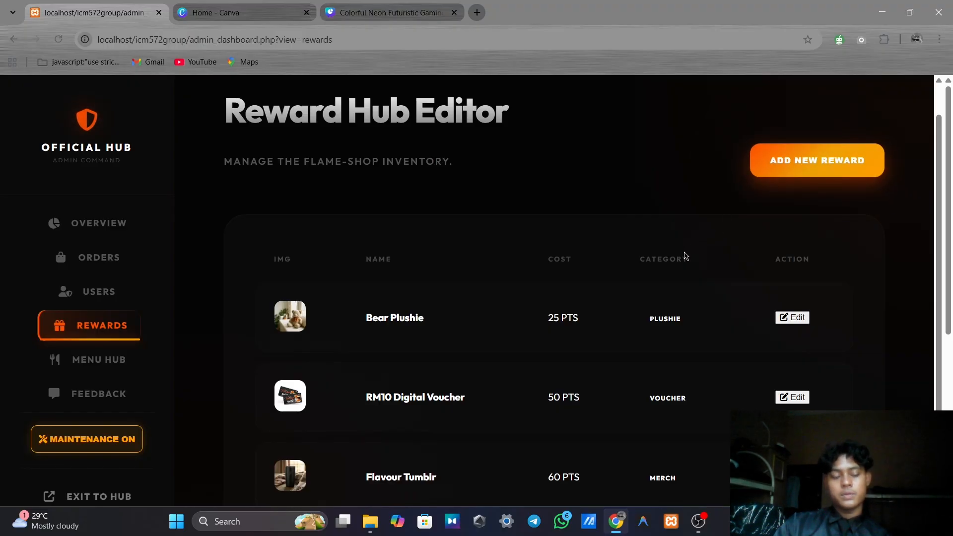
pyautogui.scroll(-1, 461, 318)
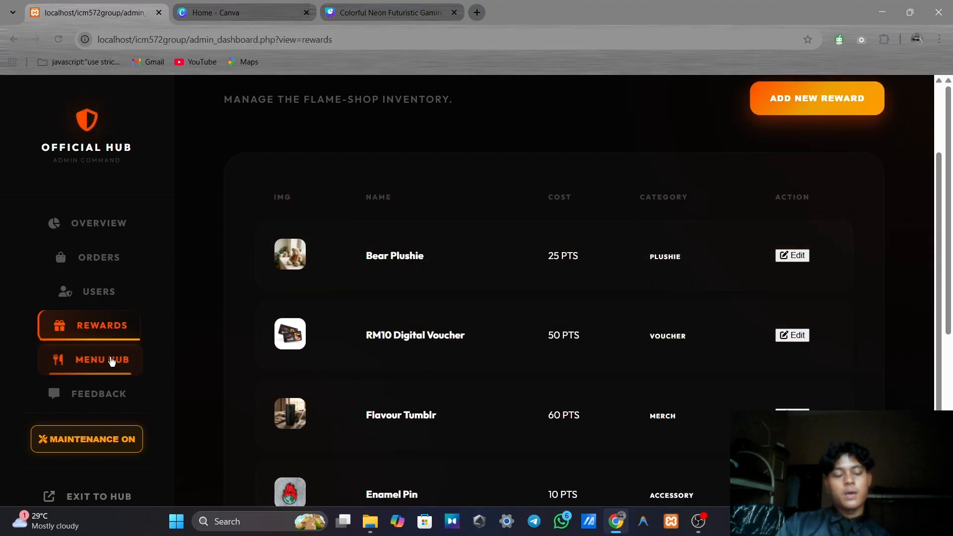
# In Menu Hub, mark Berry Bingsu out of stock, then back in stock
pyautogui.click(97, 366)
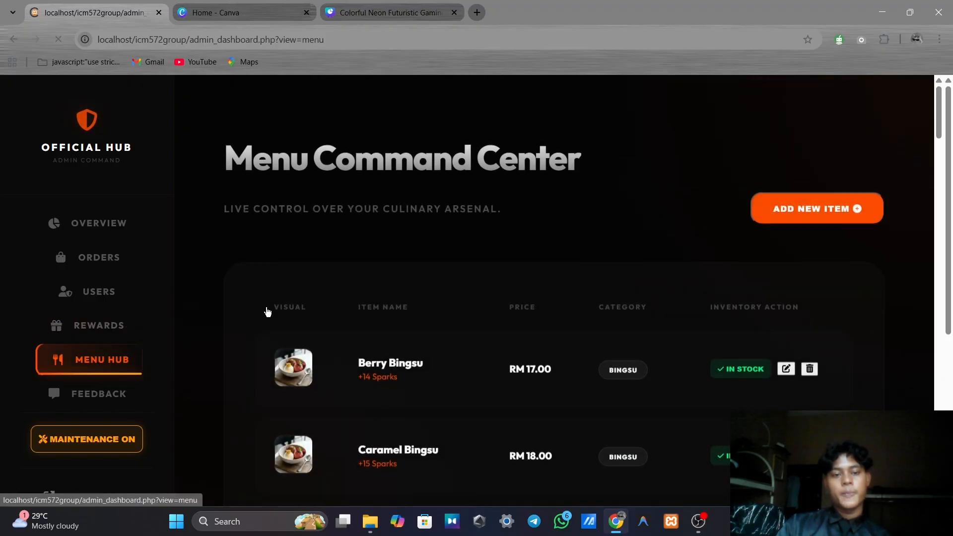
pyautogui.scroll(-1, 419, 308)
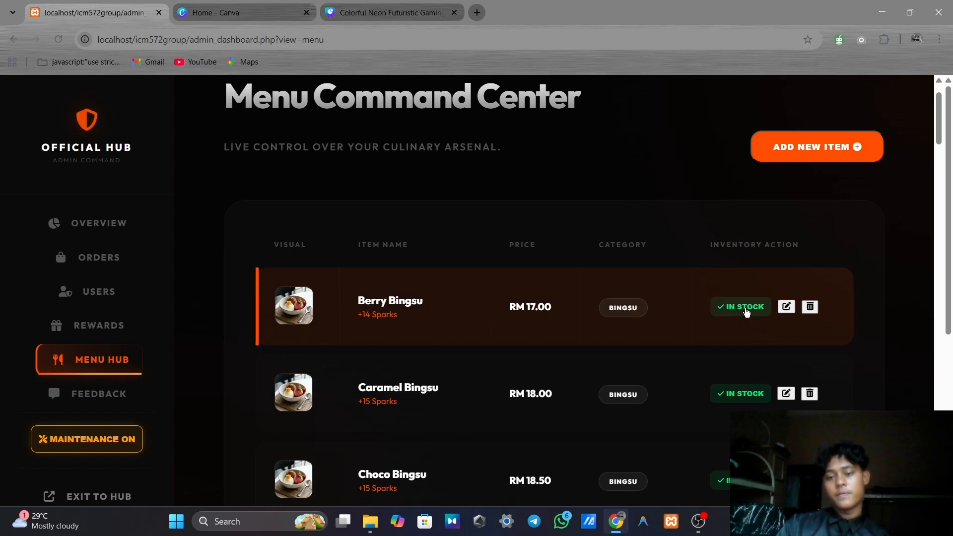
pyautogui.click(746, 309)
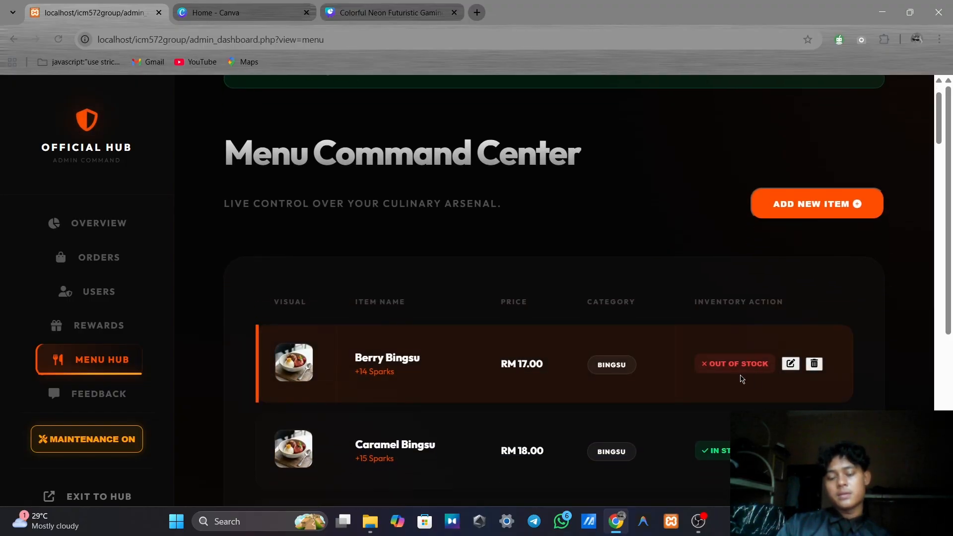
pyautogui.scroll(-1, 743, 378)
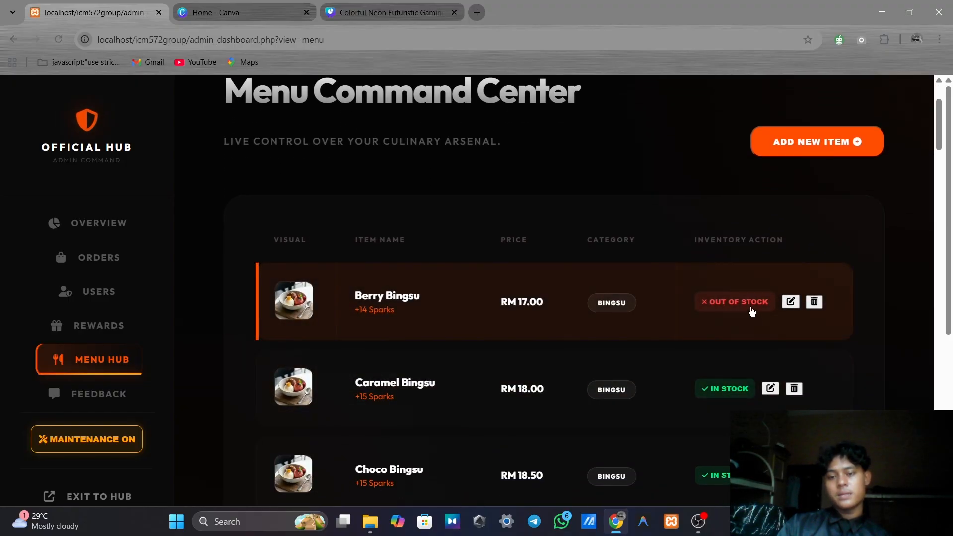
pyautogui.click(750, 306)
# Review the Bingsu menu items and go to the Customer Voice feedback page
pyautogui.scroll(-1, 750, 318)
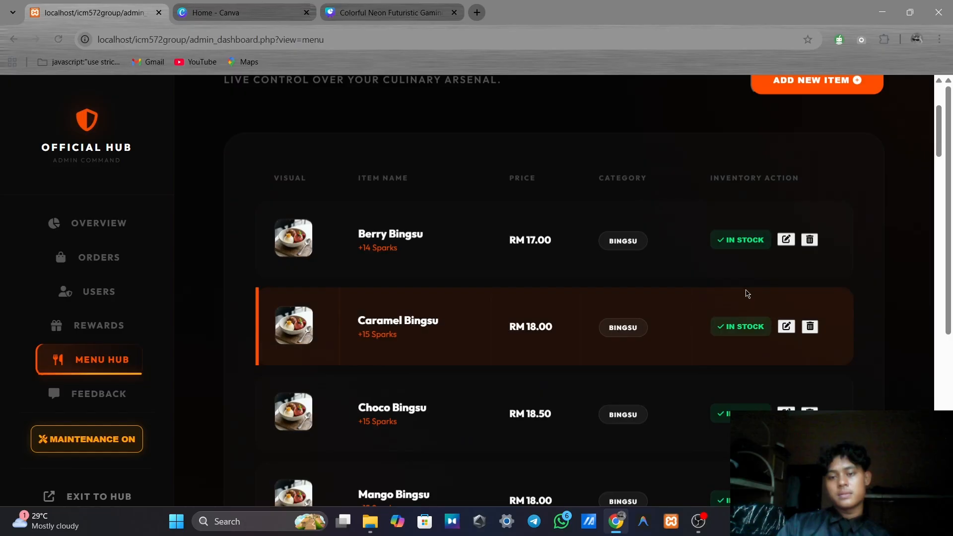
pyautogui.scroll(1, 755, 278)
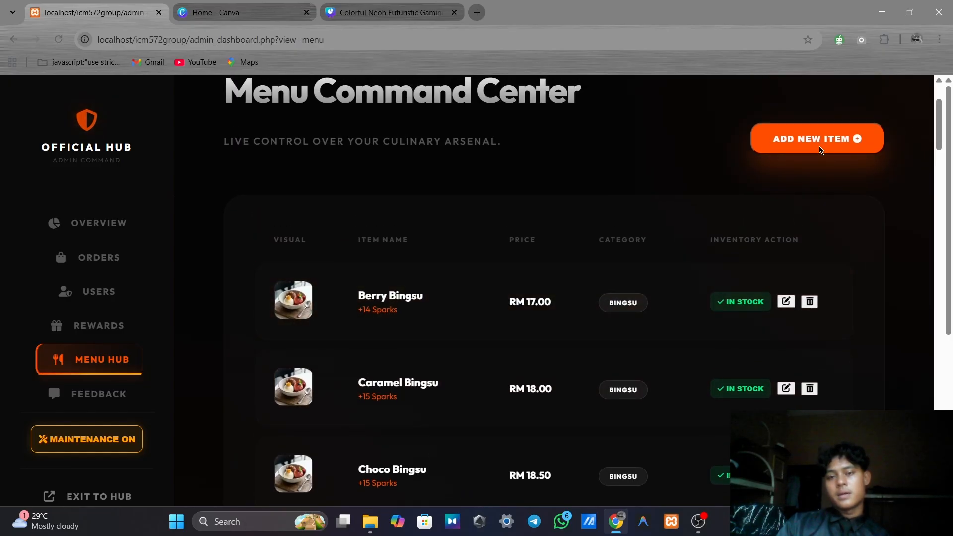
pyautogui.scroll(1, 821, 159)
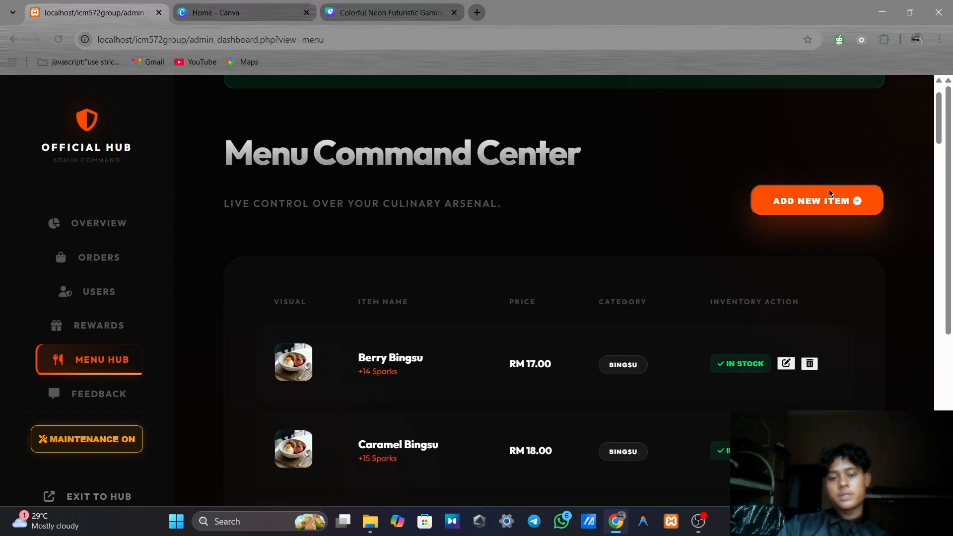
pyautogui.scroll(-4, 830, 199)
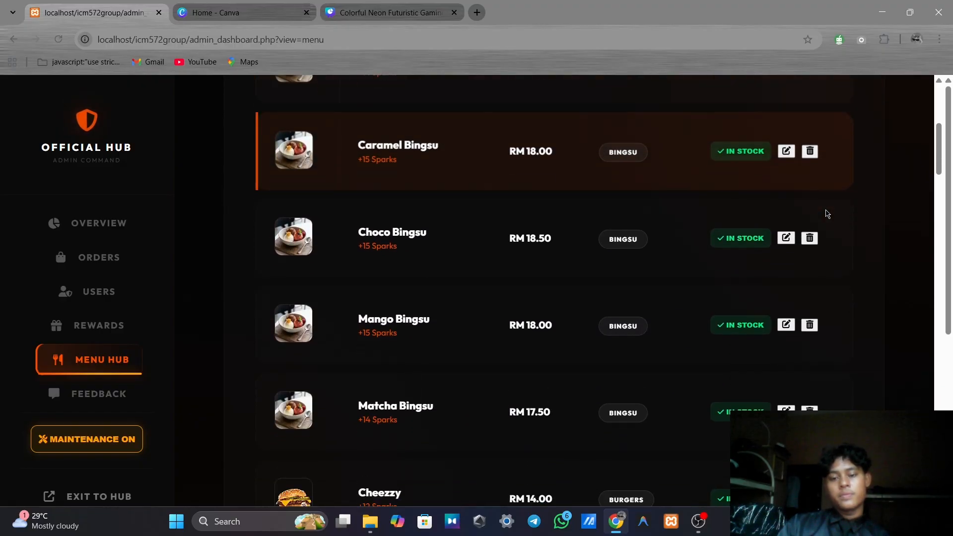
pyautogui.scroll(2, 814, 223)
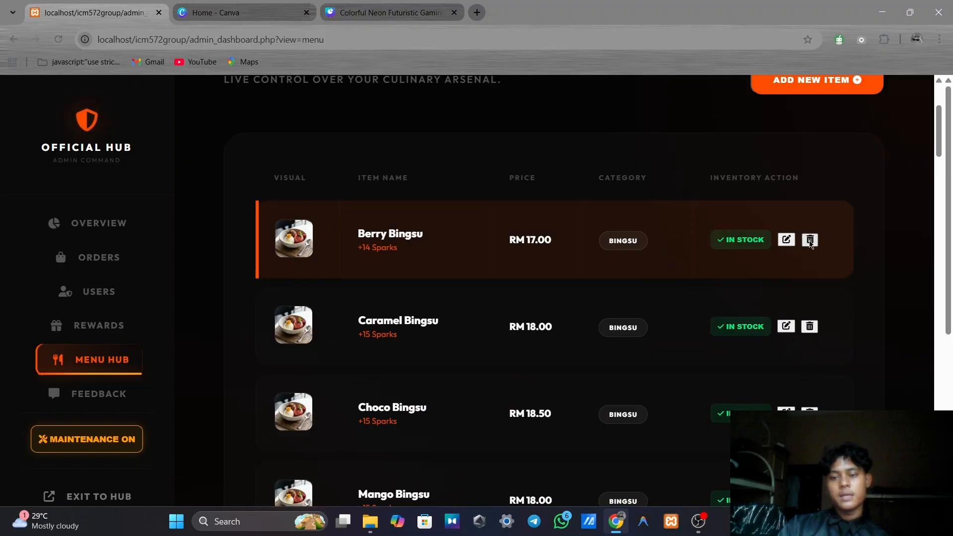
pyautogui.click(99, 393)
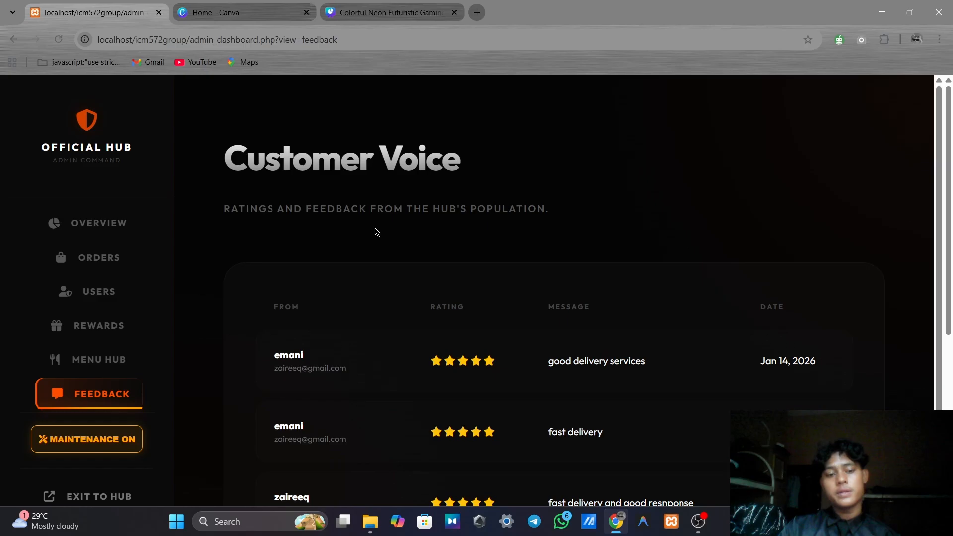
# Review the Customer Voice feedback, then turn maintenance mode off
pyautogui.scroll(-3, 374, 230)
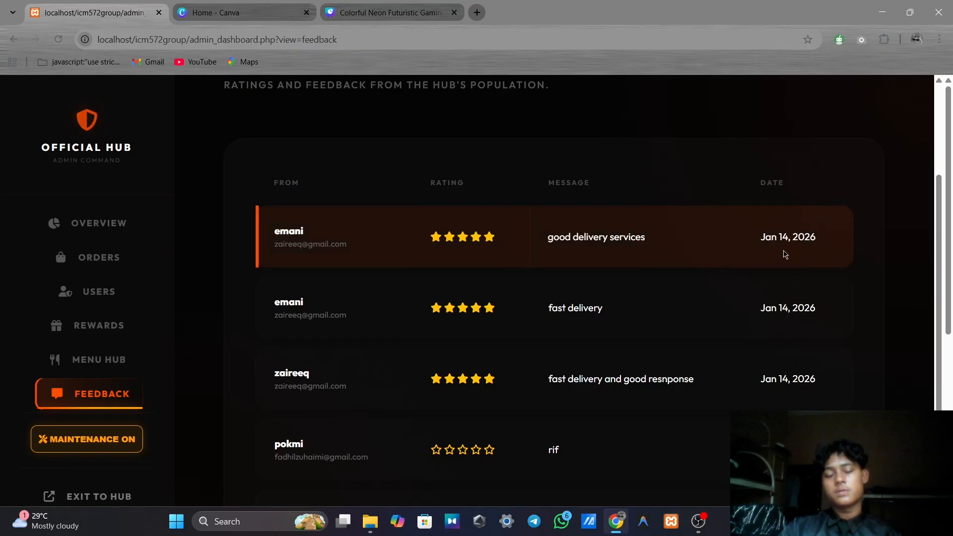
pyautogui.scroll(-1, 546, 297)
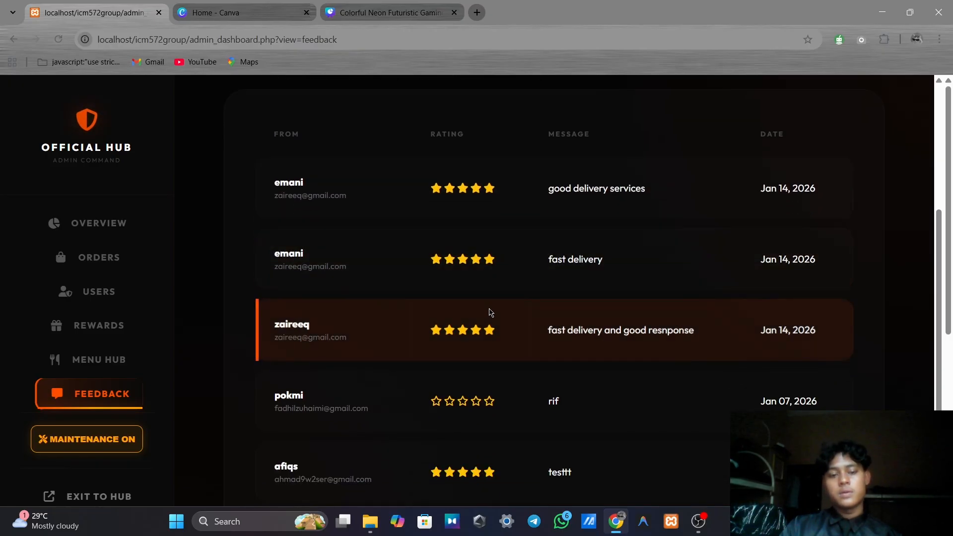
pyautogui.scroll(1, 489, 312)
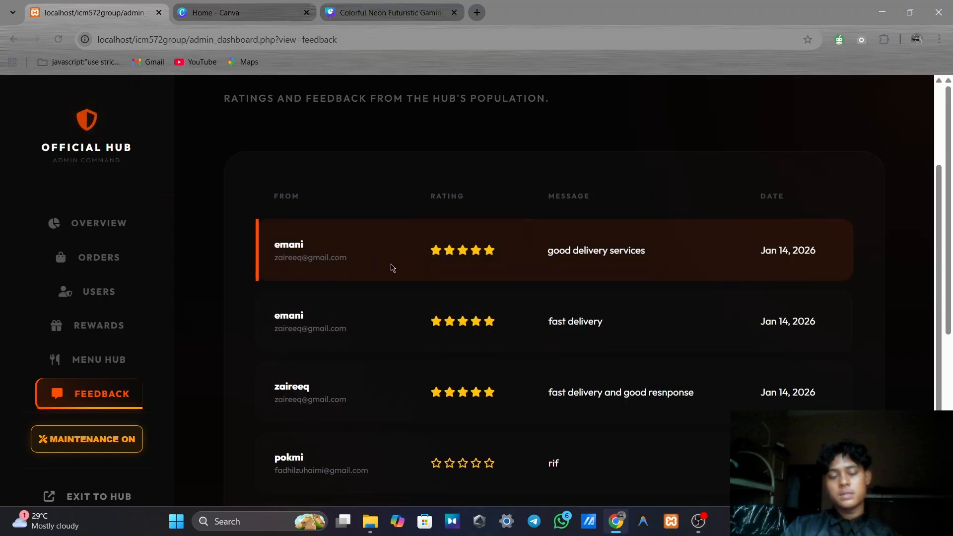
pyautogui.scroll(-1, 338, 355)
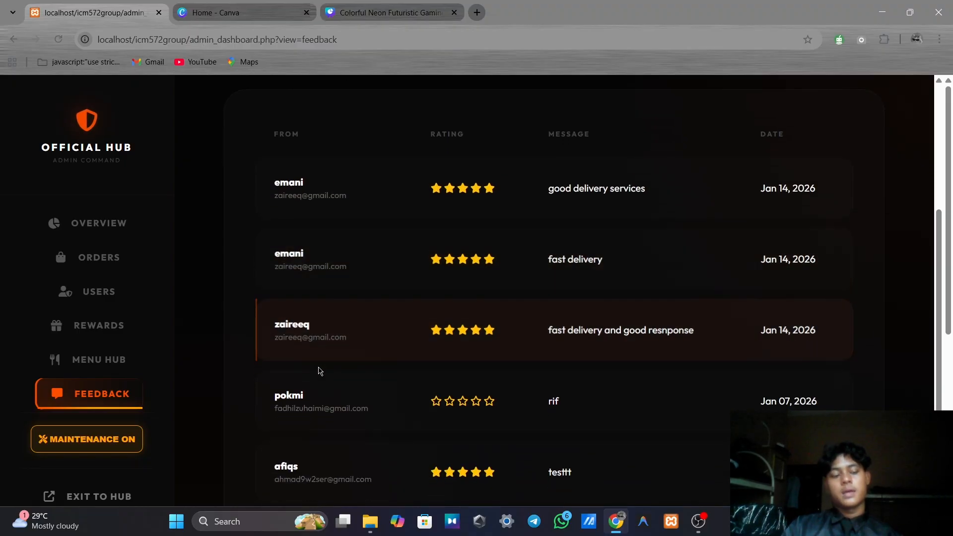
pyautogui.scroll(-1, 299, 367)
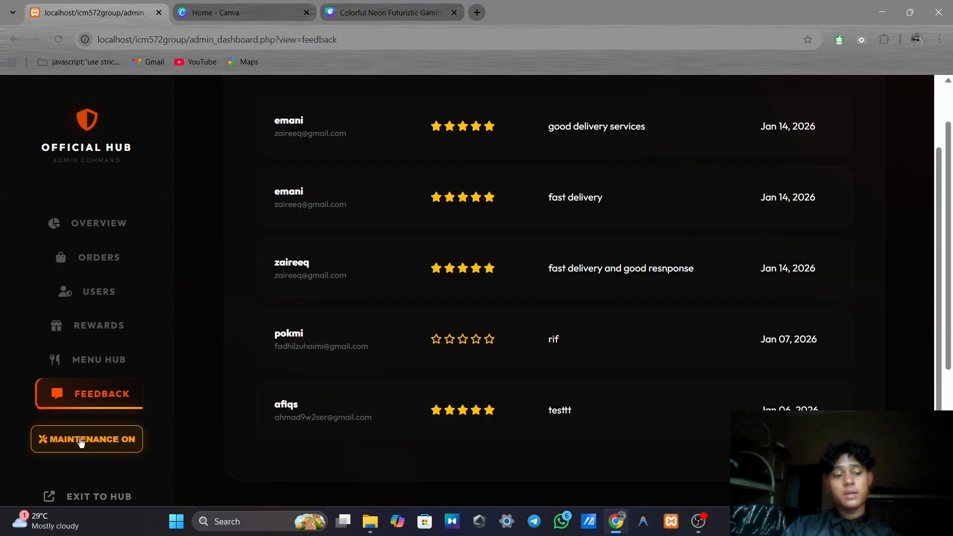
pyautogui.click(82, 440)
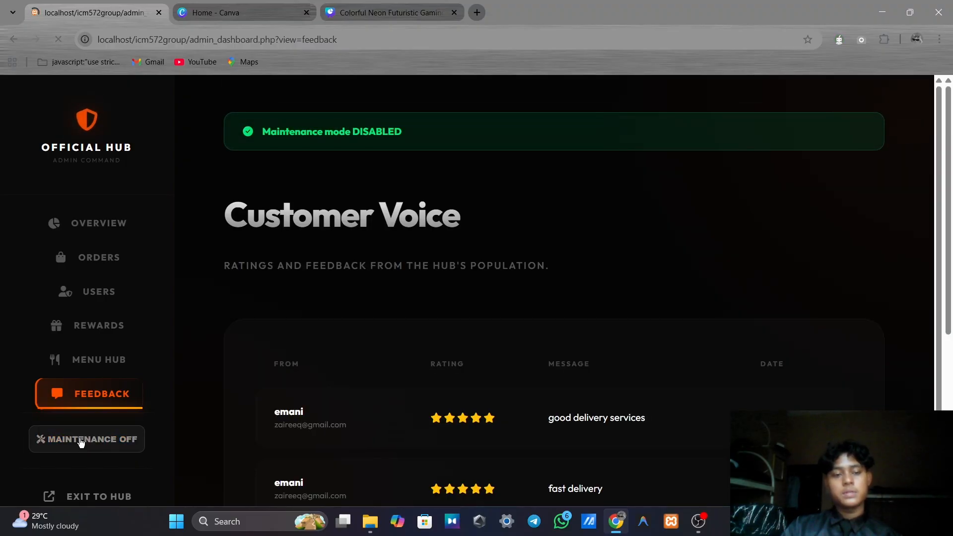